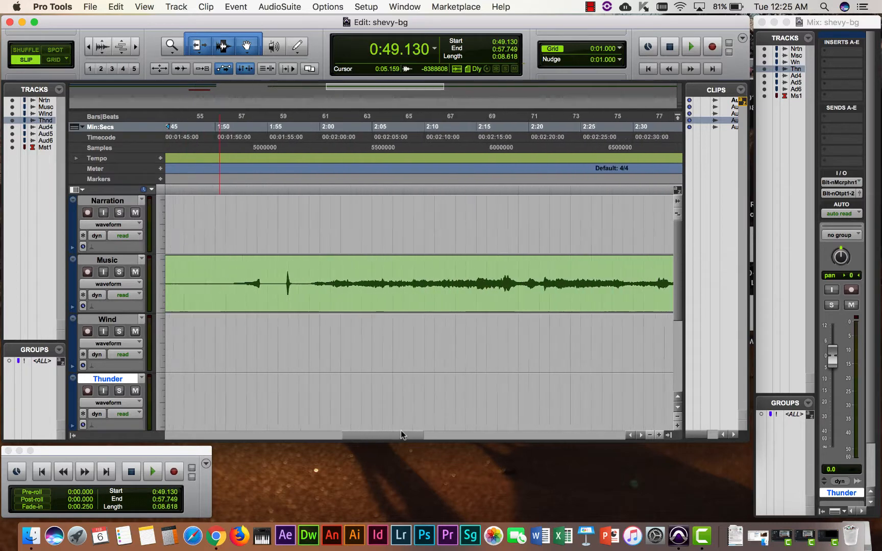
{"action": "scroll", "coordinate": [394, 425], "scroll_direction": "left", "scroll_amount": 10}
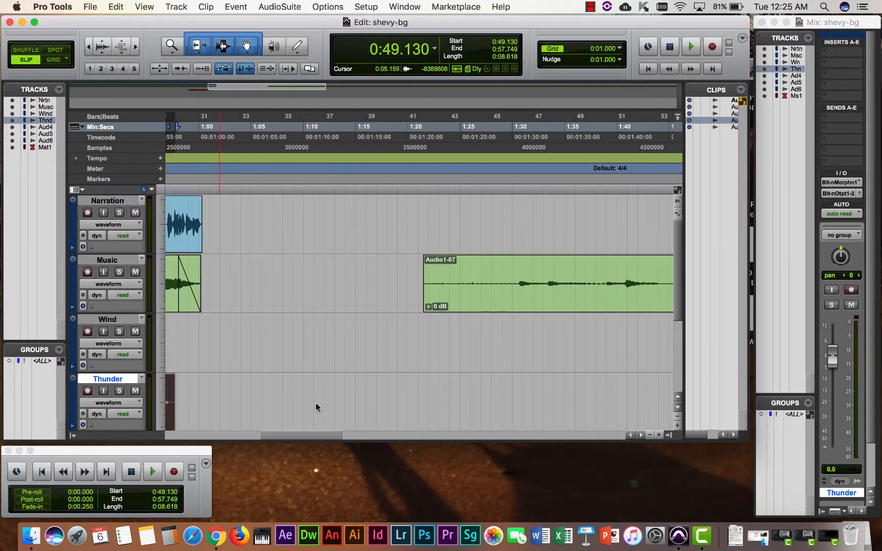
{"action": "scroll", "coordinate": [315, 407], "scroll_direction": "right", "scroll_amount": 5}
{"action": "scroll", "coordinate": [316, 407], "scroll_direction": "left", "scroll_amount": 3}
{"action": "scroll", "coordinate": [316, 407], "scroll_direction": "left", "scroll_amount": 4}
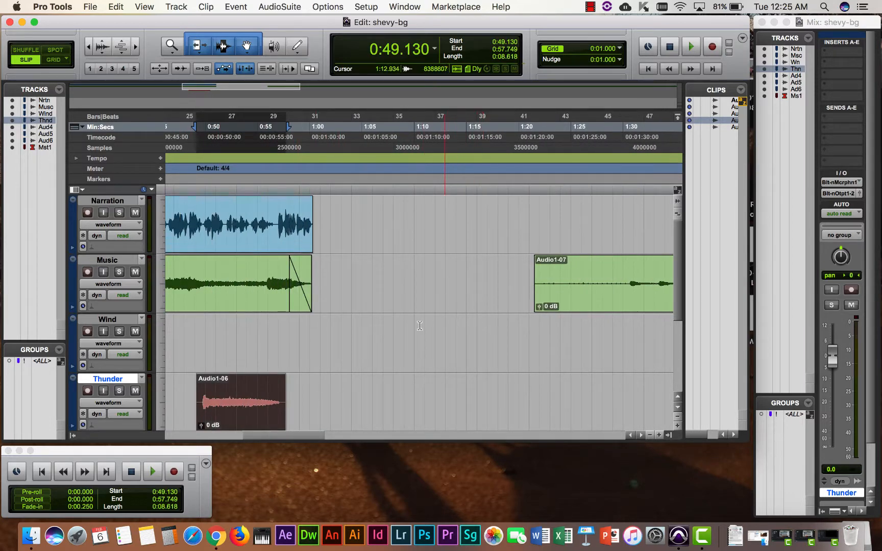
{"action": "scroll", "coordinate": [306, 429], "scroll_direction": "left", "scroll_amount": 4}
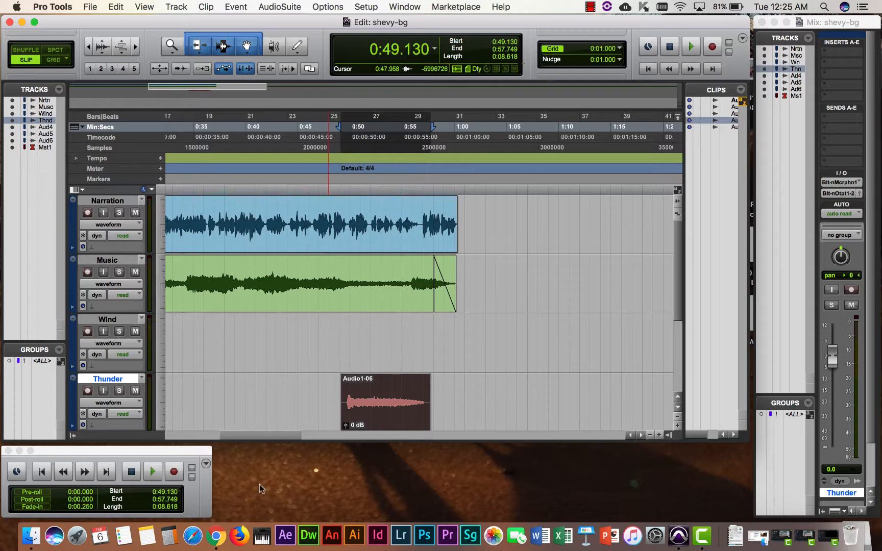
Switch to Chrome and open the Boston Globe Script from Week 3 of the BC 250 course page
{"action": "left_click", "coordinate": [214, 533]}
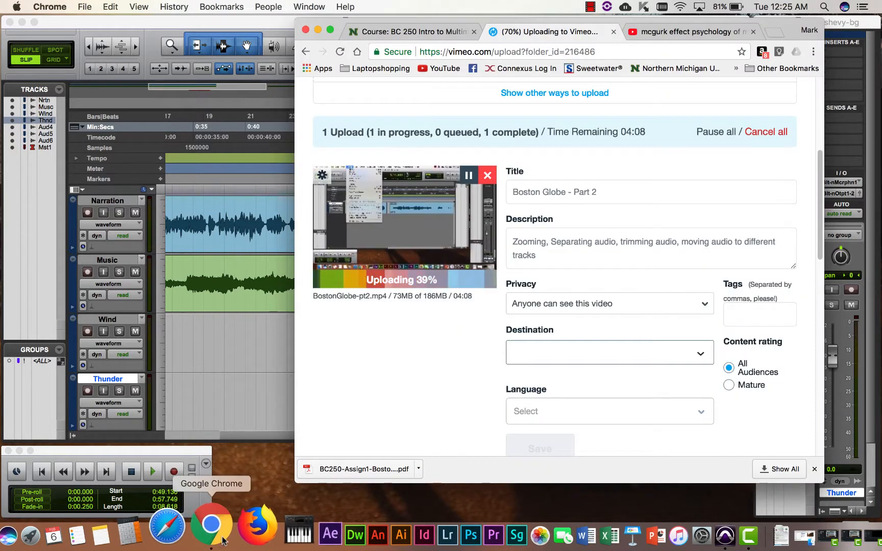
{"action": "left_click", "coordinate": [404, 34]}
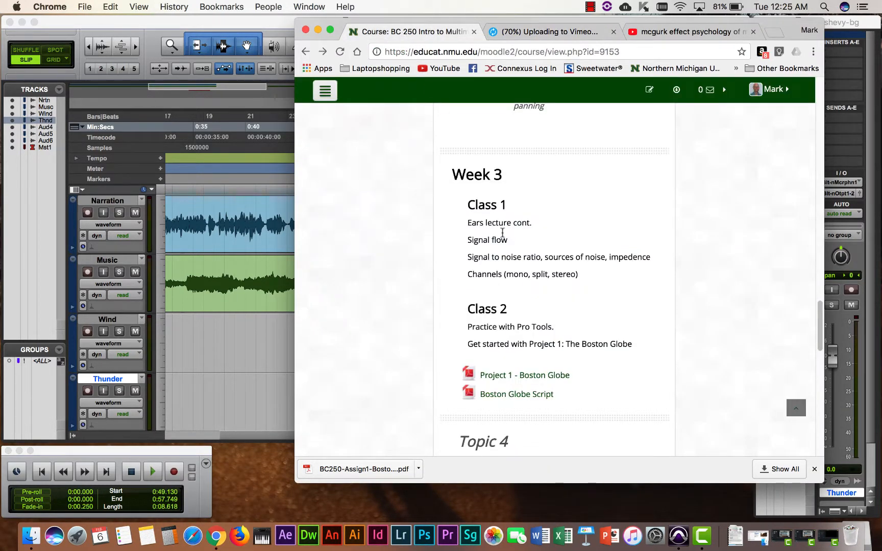
{"action": "scroll", "coordinate": [473, 197], "scroll_direction": "up", "scroll_amount": 9}
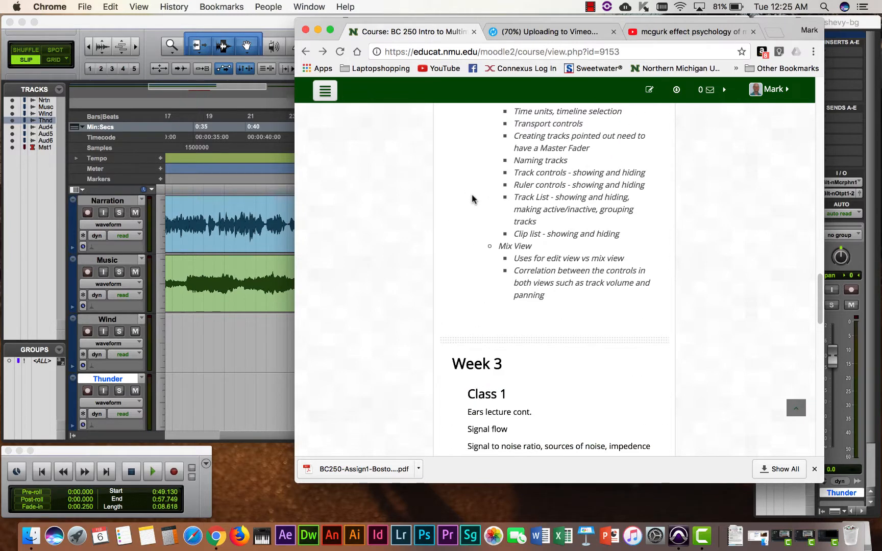
{"action": "scroll", "coordinate": [473, 200], "scroll_direction": "down", "scroll_amount": 10}
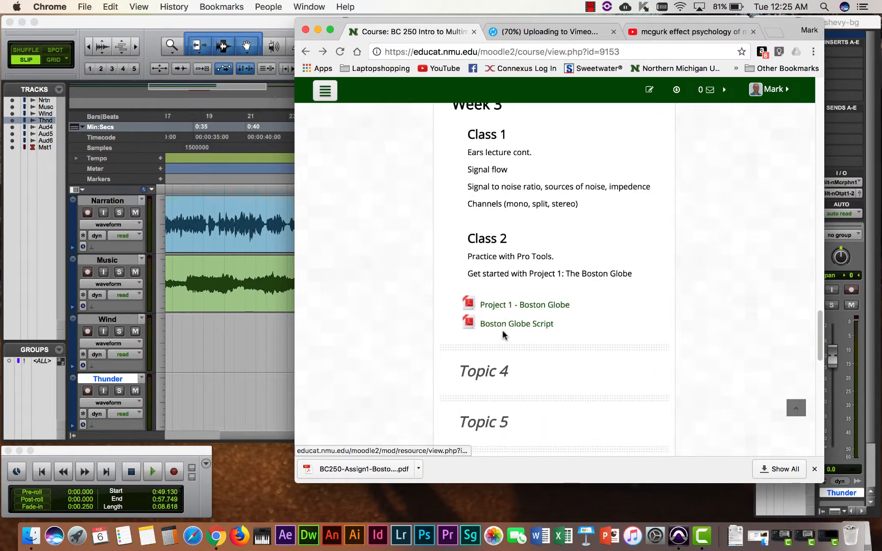
{"action": "left_click", "coordinate": [513, 331]}
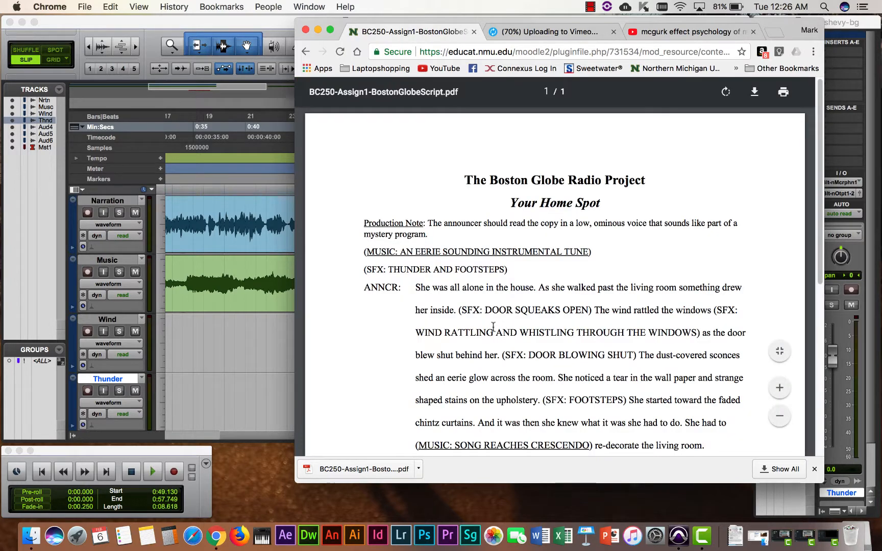
Read through the Boston Globe radio script to check where the music and sound effect cues fall
{"action": "scroll", "coordinate": [493, 327], "scroll_direction": "down", "scroll_amount": 1}
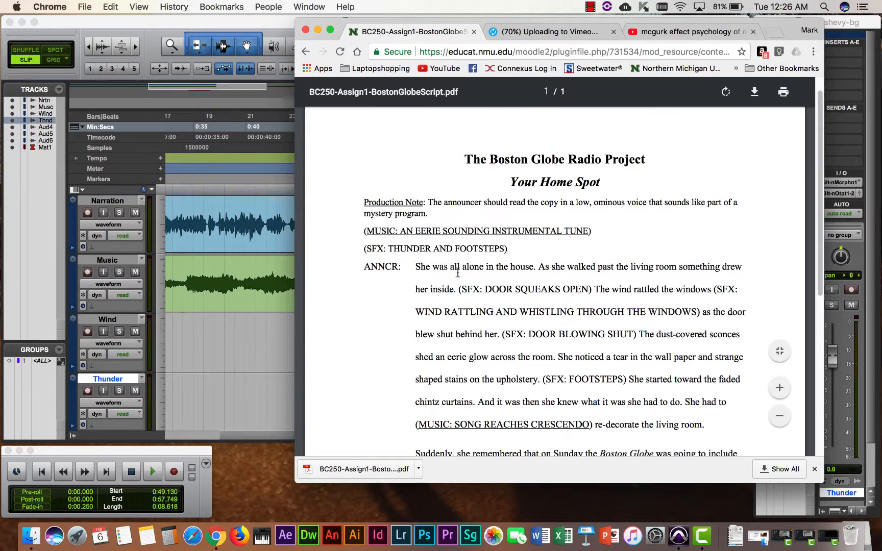
{"action": "scroll", "coordinate": [472, 273], "scroll_direction": "down", "scroll_amount": 2}
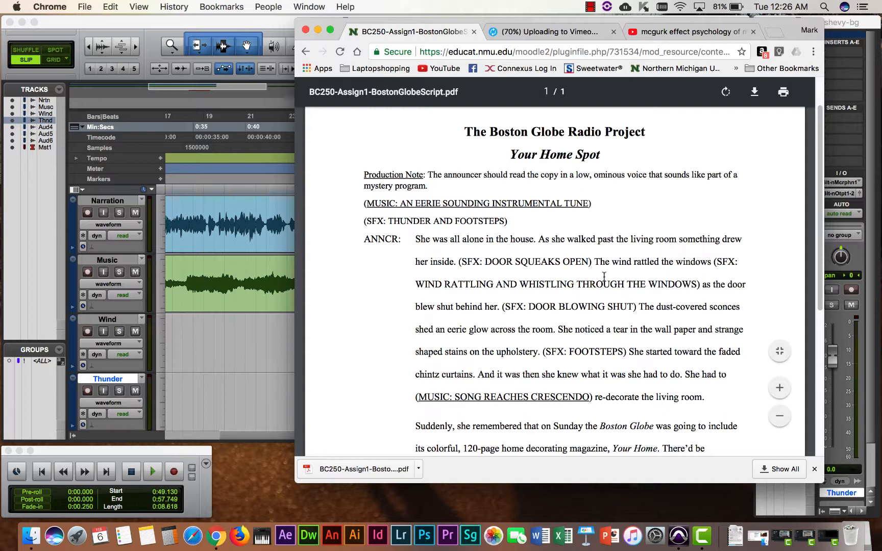
{"action": "scroll", "coordinate": [651, 279], "scroll_direction": "down", "scroll_amount": 1}
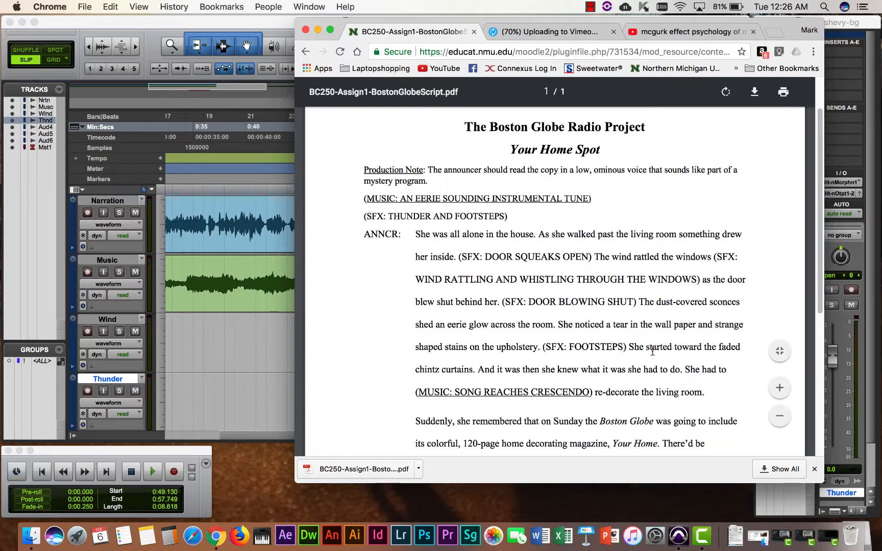
{"action": "scroll", "coordinate": [558, 384], "scroll_direction": "down", "scroll_amount": 3}
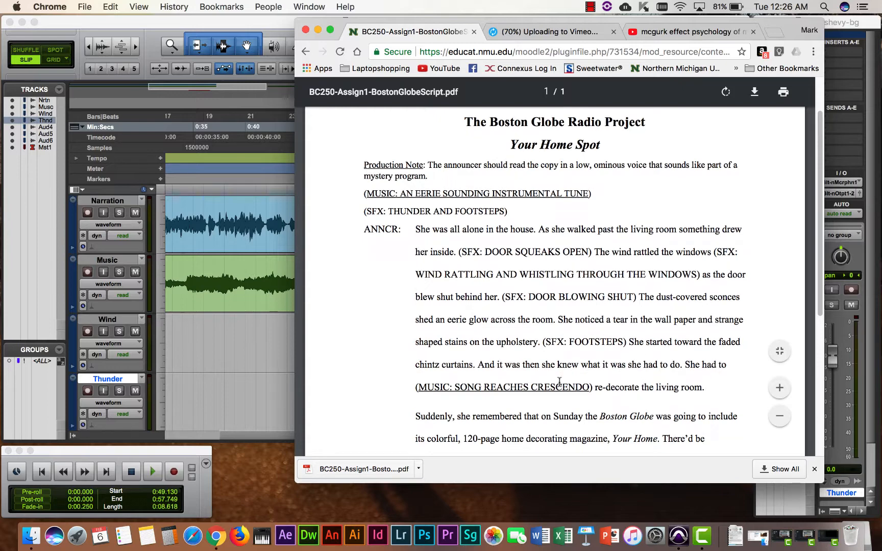
{"action": "scroll", "coordinate": [566, 368], "scroll_direction": "down", "scroll_amount": 5}
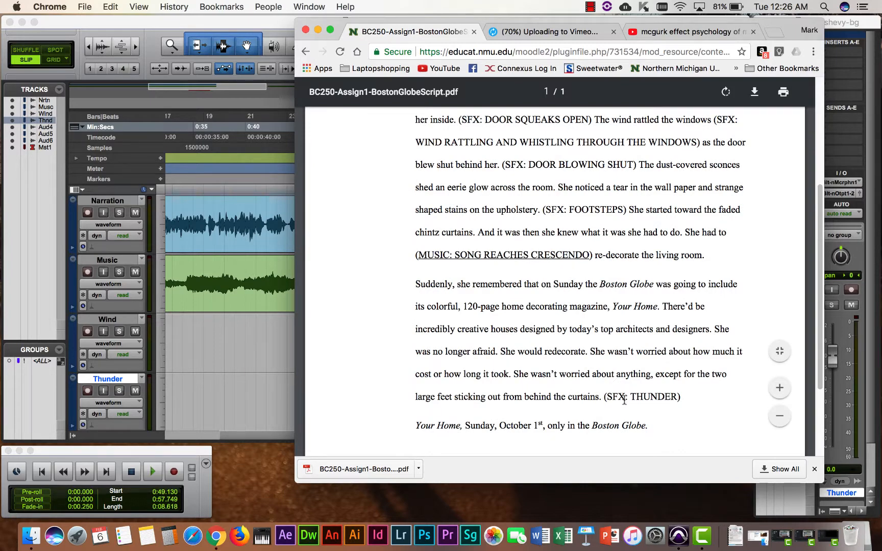
{"action": "scroll", "coordinate": [621, 397], "scroll_direction": "up", "scroll_amount": 10}
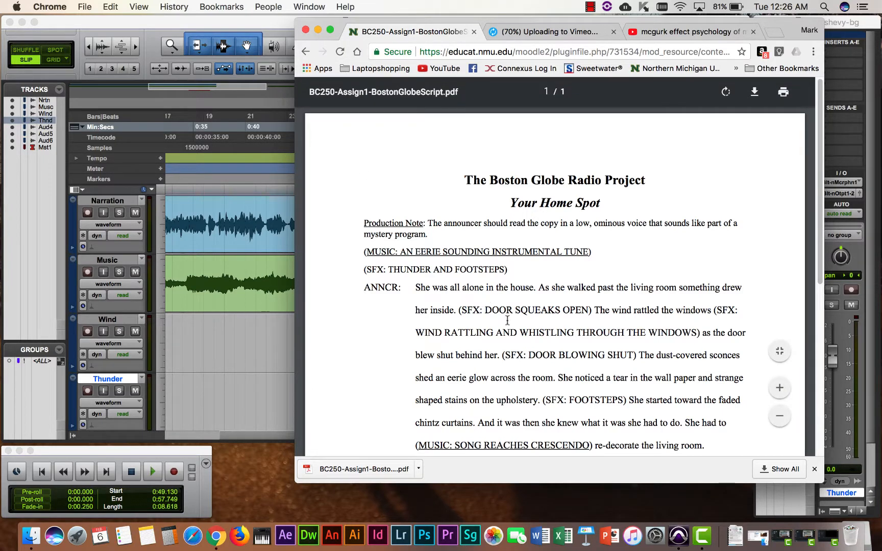
Switch to Pro Tools, trim the silence off the beginning of the Thunder track's clip and place it at 0:00.000
{"action": "left_click", "coordinate": [254, 434]}
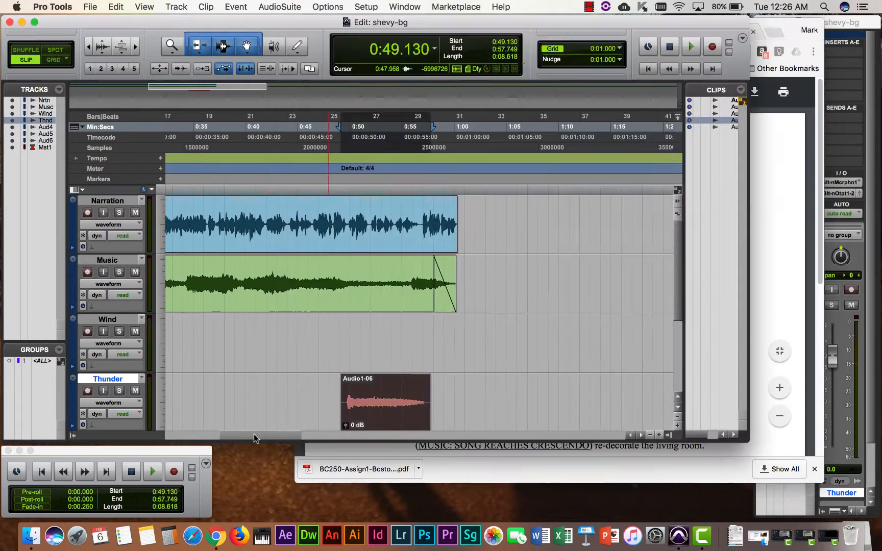
{"action": "left_click_drag", "start_coordinate": [368, 411], "coordinate": [151, 406]}
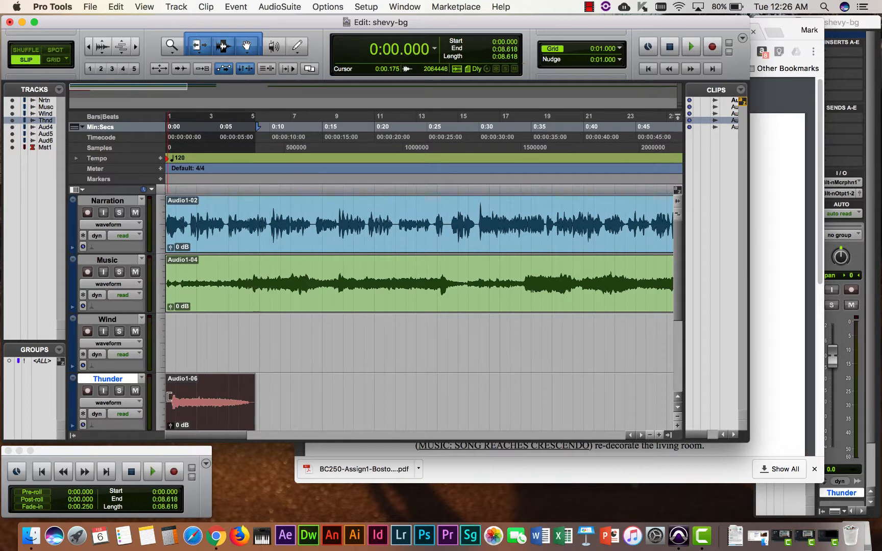
{"action": "left_click", "coordinate": [169, 397]}
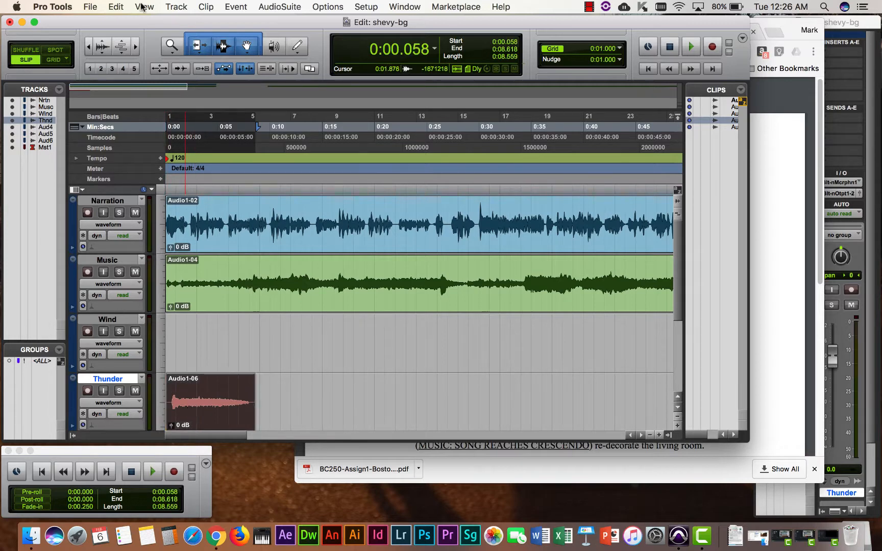
{"action": "left_click", "coordinate": [135, 47]}
{"action": "left_click", "coordinate": [135, 47]}
{"action": "left_click", "coordinate": [135, 47]}
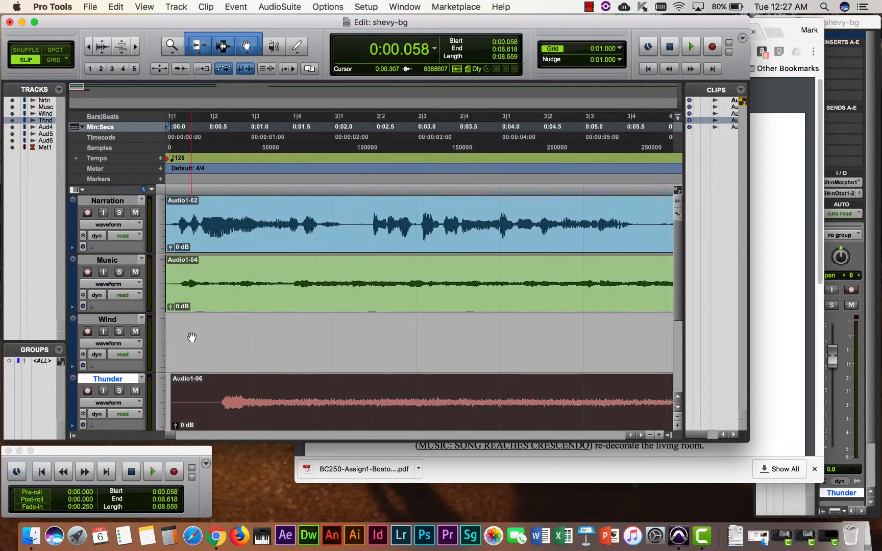
{"action": "left_click_drag", "start_coordinate": [176, 399], "coordinate": [190, 421]}
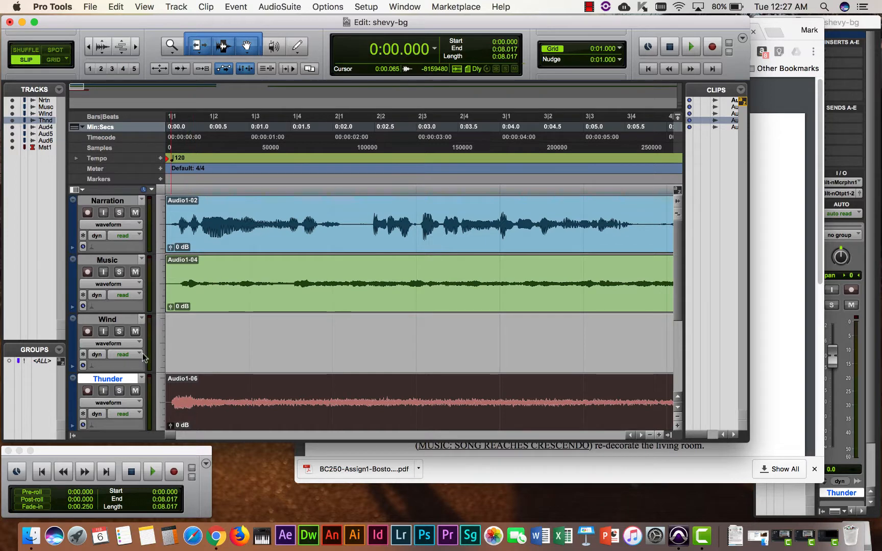
Play the session from the beginning to hear the thunder against the narration and music
{"action": "left_click", "coordinate": [646, 69]}
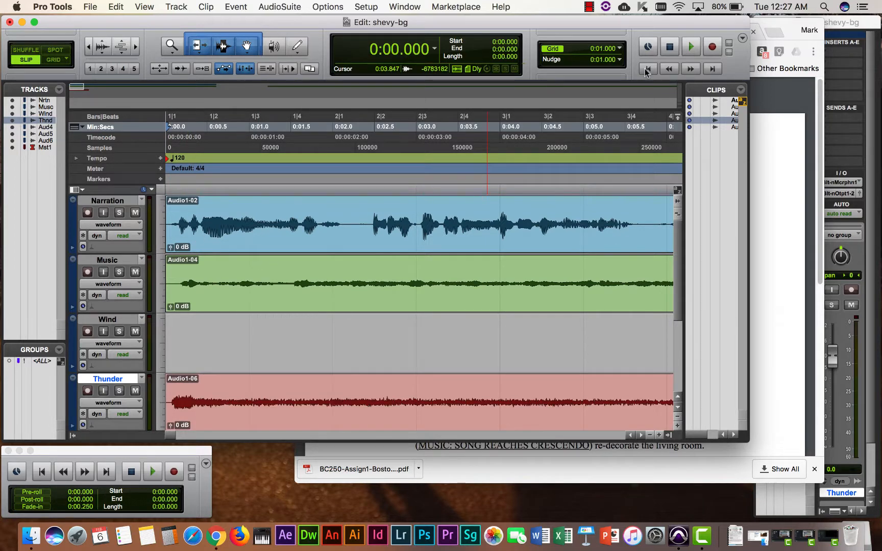
{"action": "key", "text": "space"}
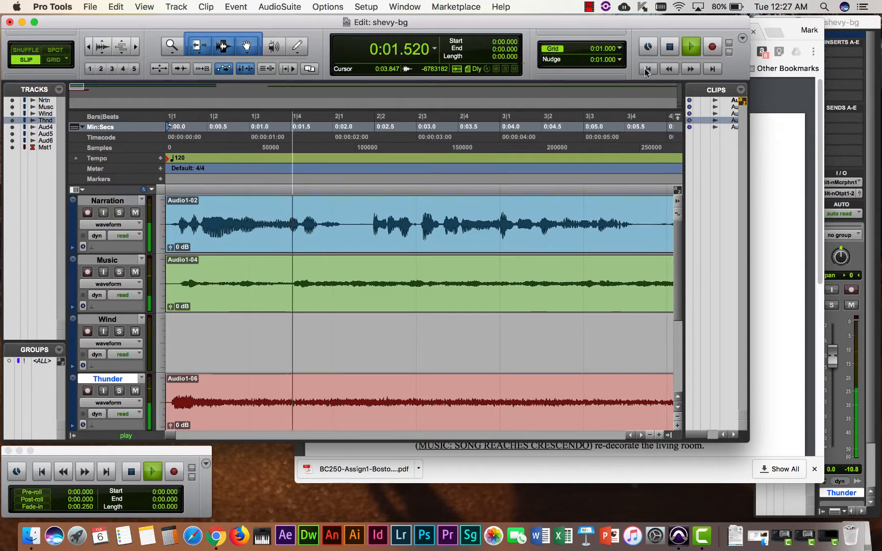
{"action": "key", "text": "space"}
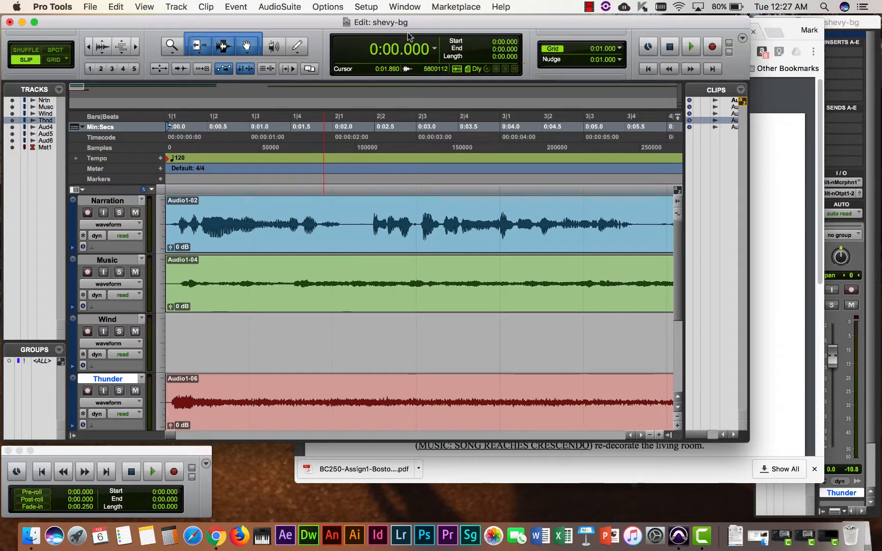
Bring up and widen the Mix window, lower the Thunder track's fader to -15.0 dB, and close the window
{"action": "left_click", "coordinate": [404, 7]}
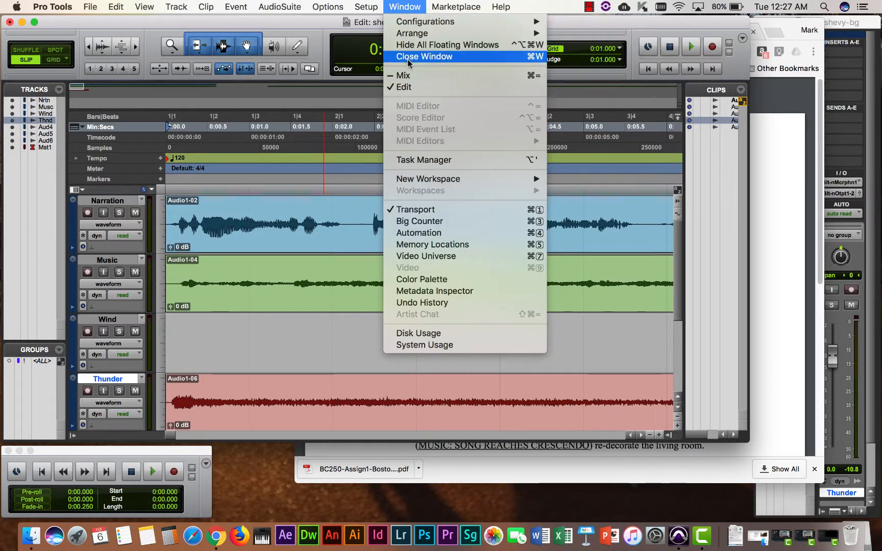
{"action": "left_click", "coordinate": [414, 75]}
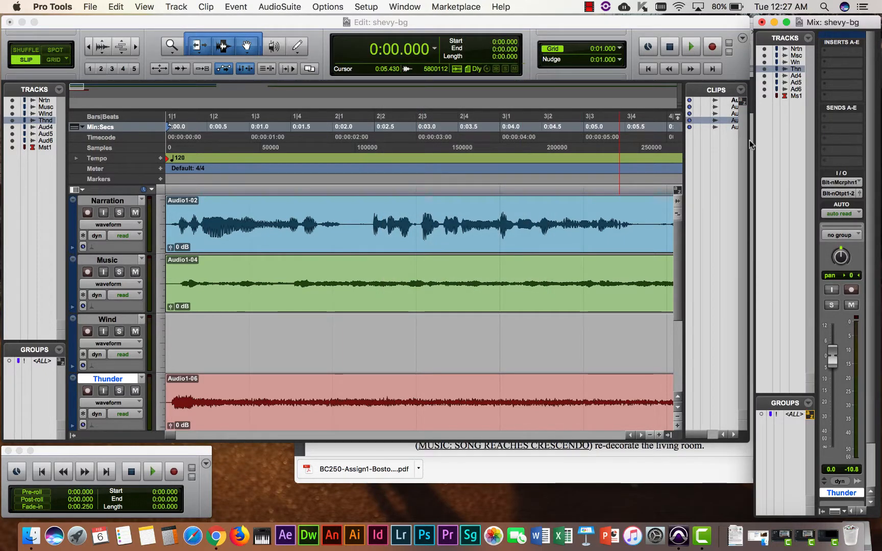
{"action": "left_click_drag", "start_coordinate": [753, 142], "coordinate": [499, 145]}
{"action": "left_click_drag", "start_coordinate": [619, 27], "coordinate": [376, 27]}
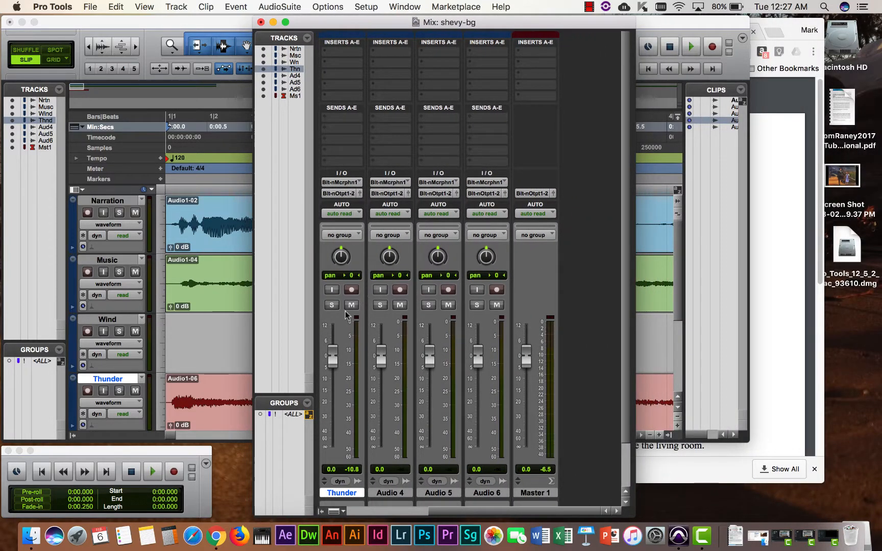
{"action": "left_click_drag", "start_coordinate": [332, 360], "coordinate": [333, 397]}
{"action": "scroll", "coordinate": [464, 503], "scroll_direction": "left", "scroll_amount": 5}
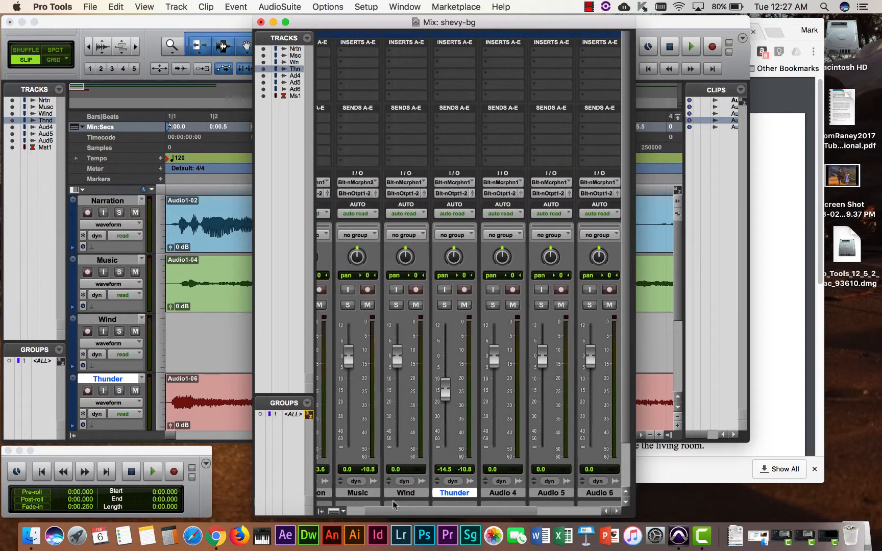
{"action": "mouse_move", "coordinate": [481, 395]}
{"action": "left_mouse_down"}
{"action": "mouse_move", "coordinate": [477, 423]}
{"action": "mouse_move", "coordinate": [470, 400]}
{"action": "left_mouse_up"}
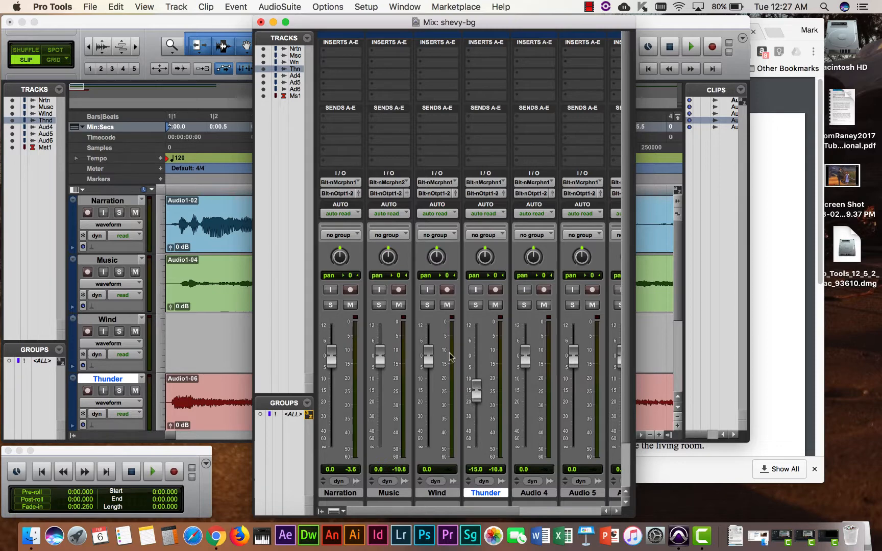
{"action": "left_click", "coordinate": [261, 23]}
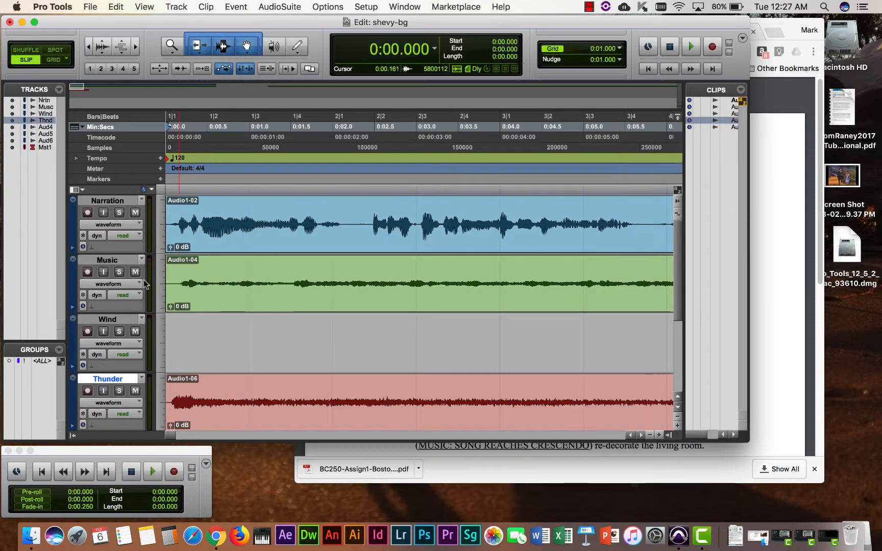
Show the I/O column beside the track controls in the Edit window
{"action": "scroll", "coordinate": [165, 286], "scroll_direction": "down", "scroll_amount": 5}
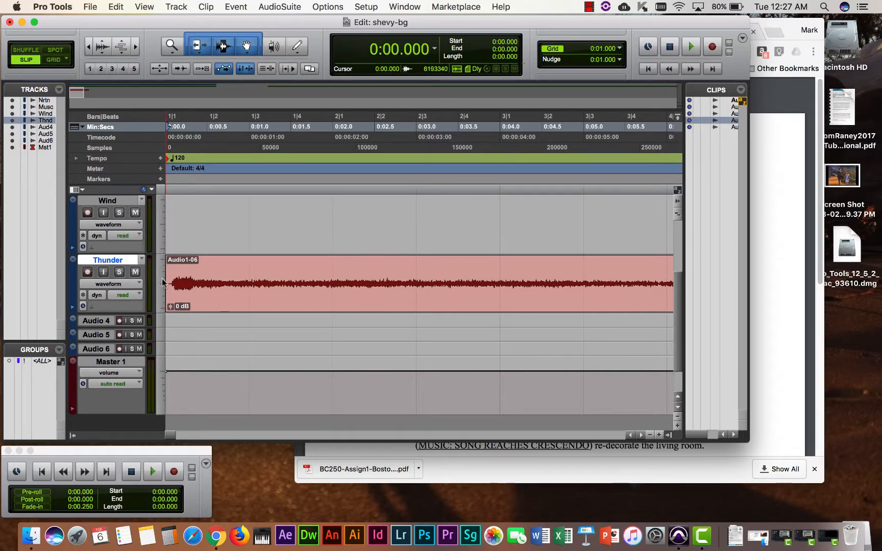
{"action": "left_click", "coordinate": [77, 190]}
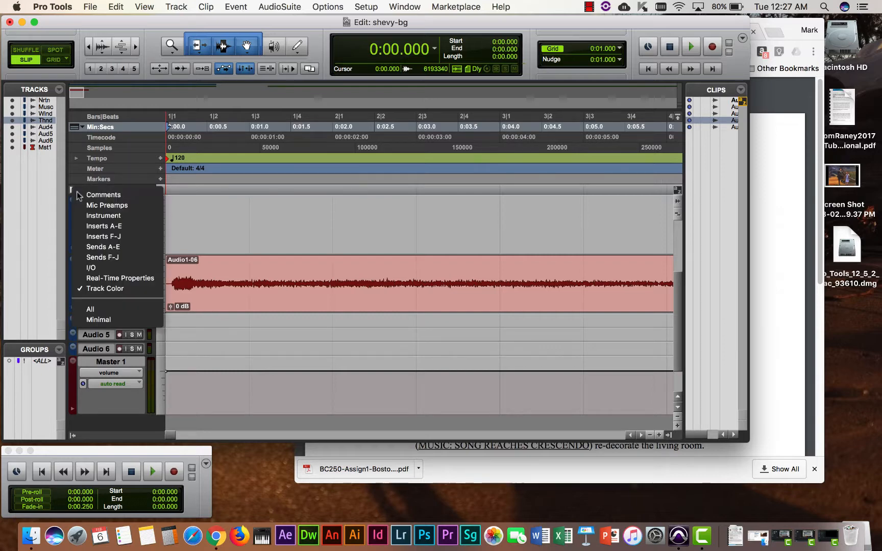
{"action": "left_click", "coordinate": [115, 267]}
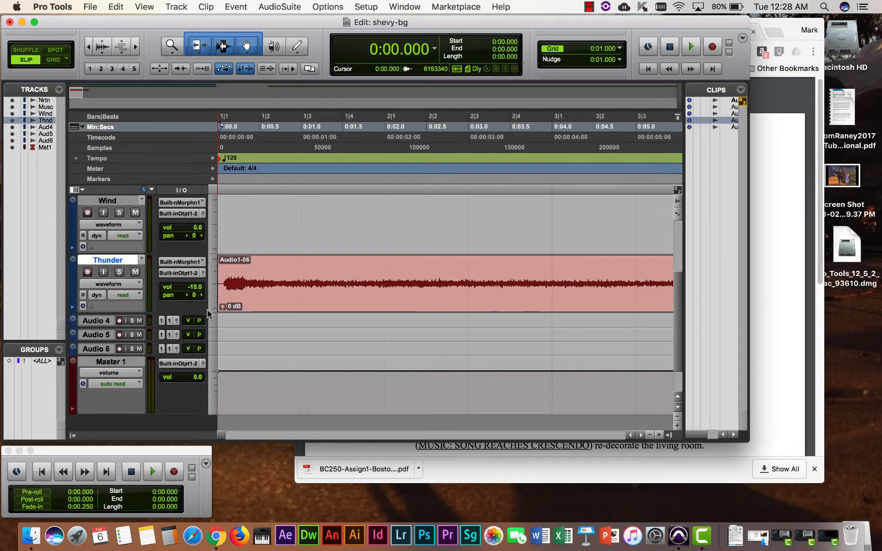
Open the Thunder track's output fader, set its volume to -9.9 dB, and audition the session's opening
{"action": "left_click", "coordinate": [203, 274]}
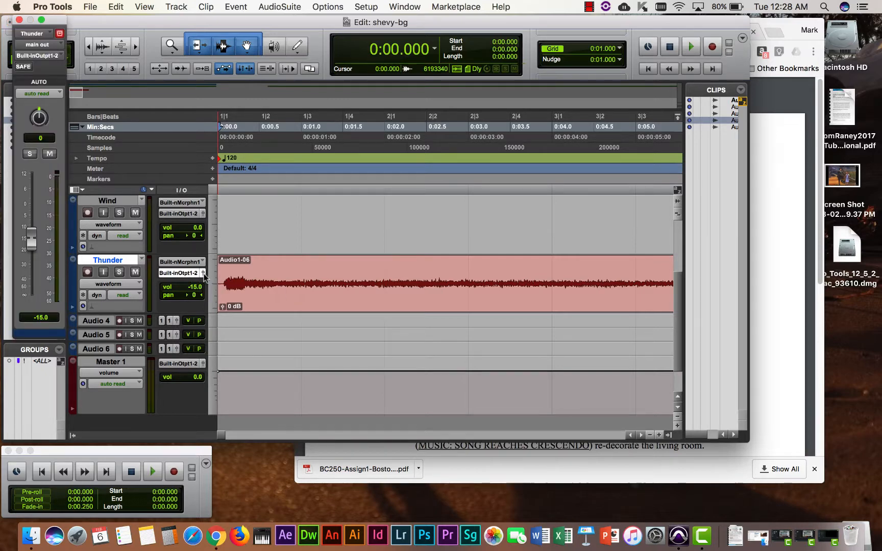
{"action": "left_click_drag", "start_coordinate": [30, 240], "coordinate": [38, 232]}
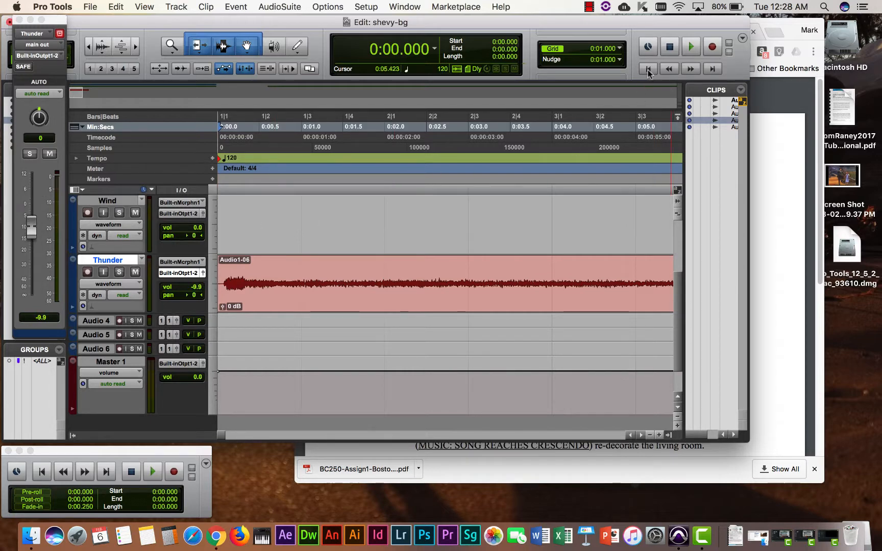
{"action": "key", "text": "space"}
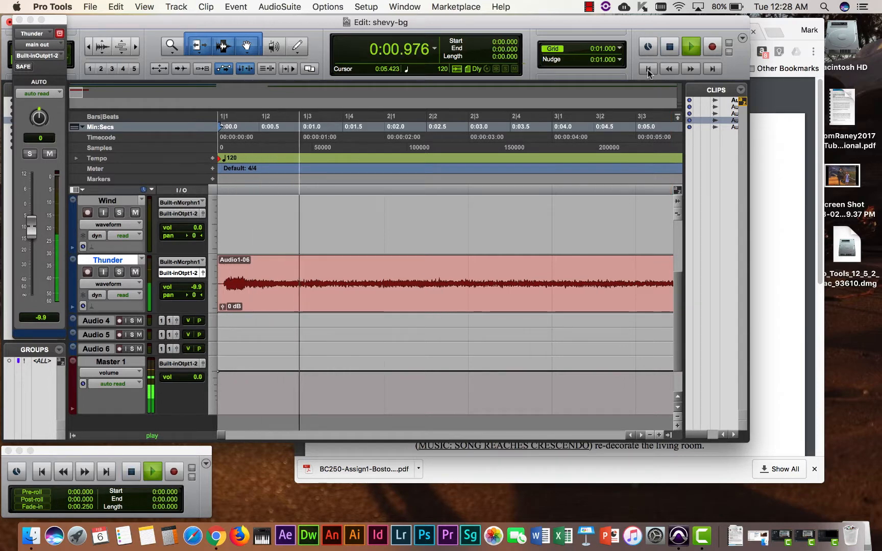
{"action": "key", "text": "space"}
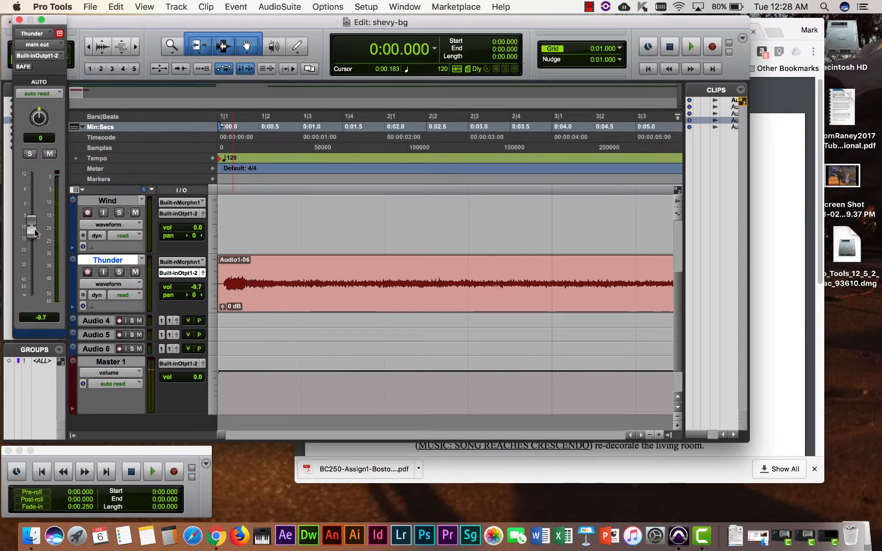
Raise the Thunder track's output fader to -0.1 dB, audition the opening, and close the fader window
{"action": "left_click_drag", "start_coordinate": [35, 228], "coordinate": [37, 210]}
{"action": "left_click", "coordinate": [692, 47]}
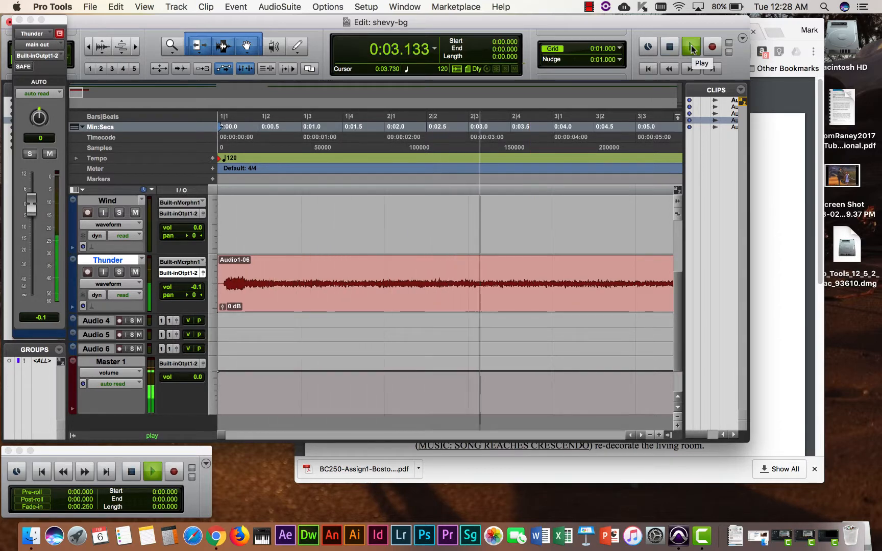
{"action": "left_click", "coordinate": [691, 48]}
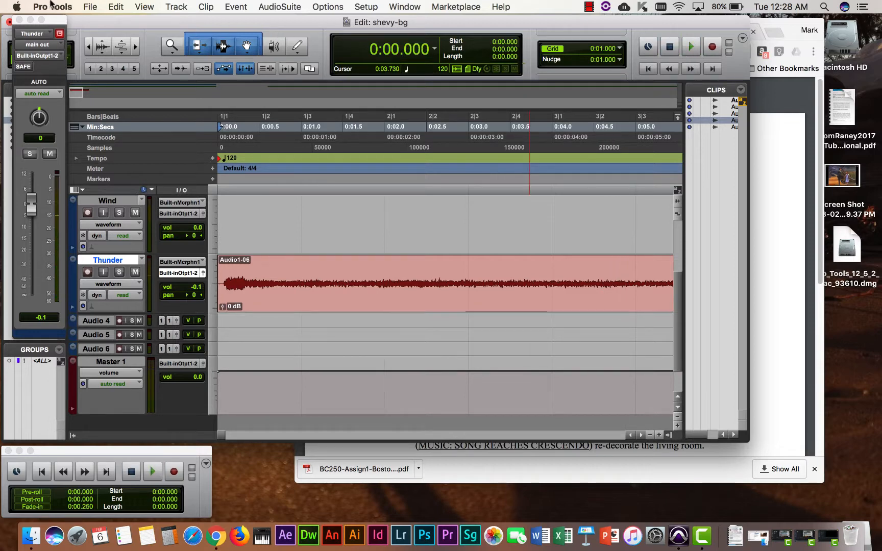
{"action": "left_click", "coordinate": [20, 20]}
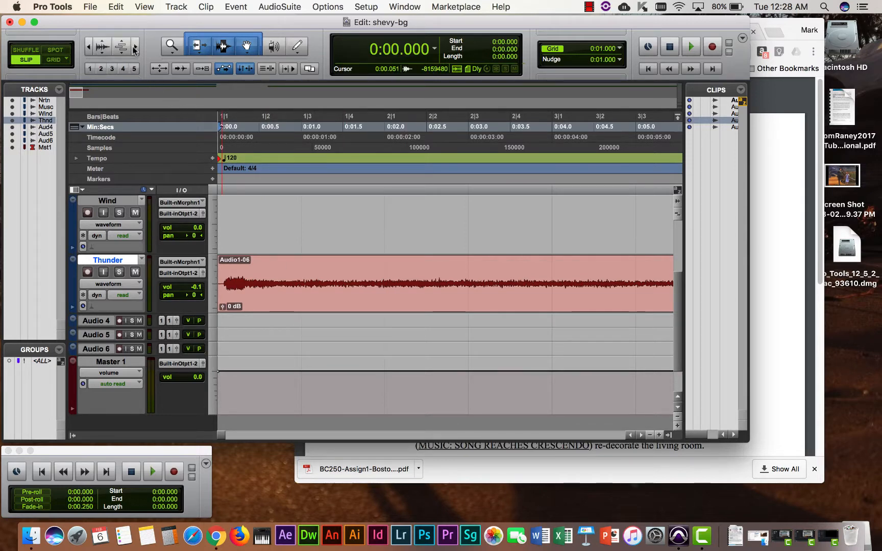
Try to trim the end of the Thunder clip and undo the edit
{"action": "left_click", "coordinate": [88, 47]}
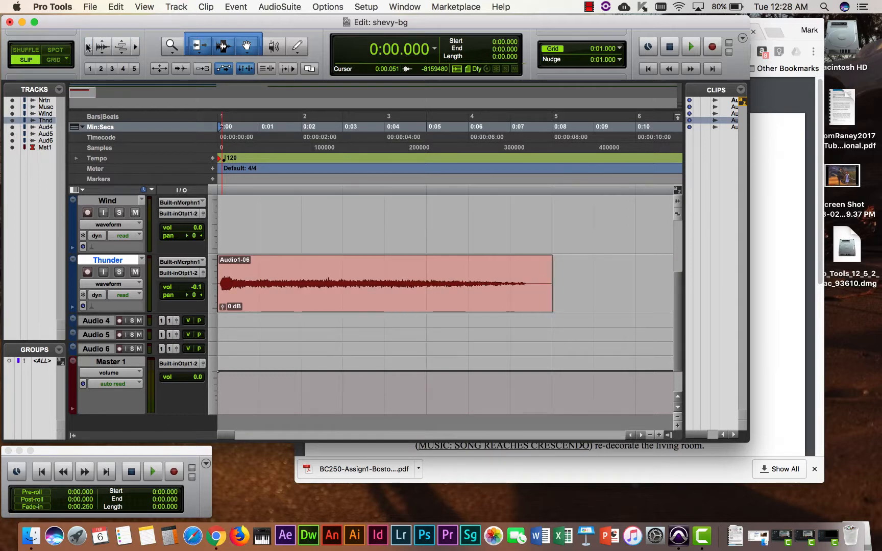
{"action": "left_click", "coordinate": [88, 47]}
{"action": "scroll", "coordinate": [301, 240], "scroll_direction": "up", "scroll_amount": 4}
{"action": "scroll", "coordinate": [306, 248], "scroll_direction": "down", "scroll_amount": 2}
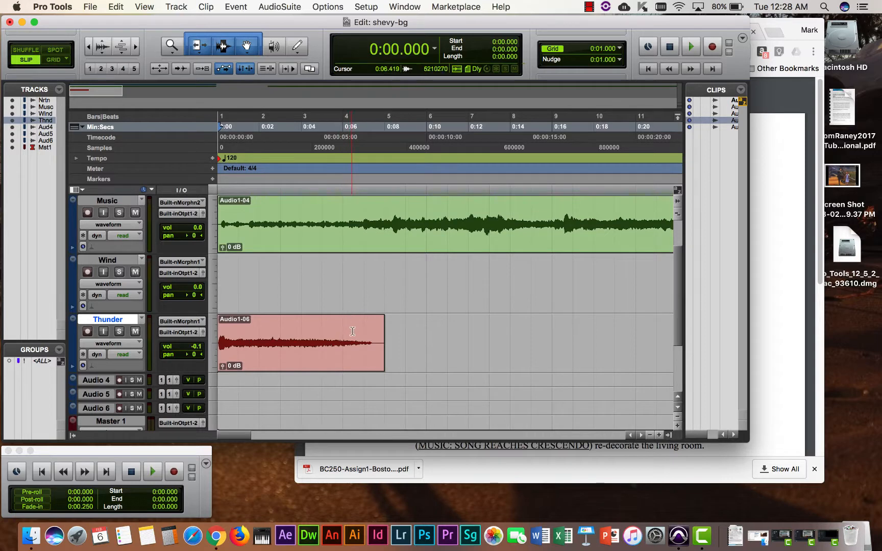
{"action": "mouse_move", "coordinate": [380, 317]}
{"action": "left_mouse_down"}
{"action": "mouse_move", "coordinate": [266, 317]}
{"action": "mouse_move", "coordinate": [385, 323]}
{"action": "left_mouse_up"}
{"action": "left_click", "coordinate": [385, 323]}
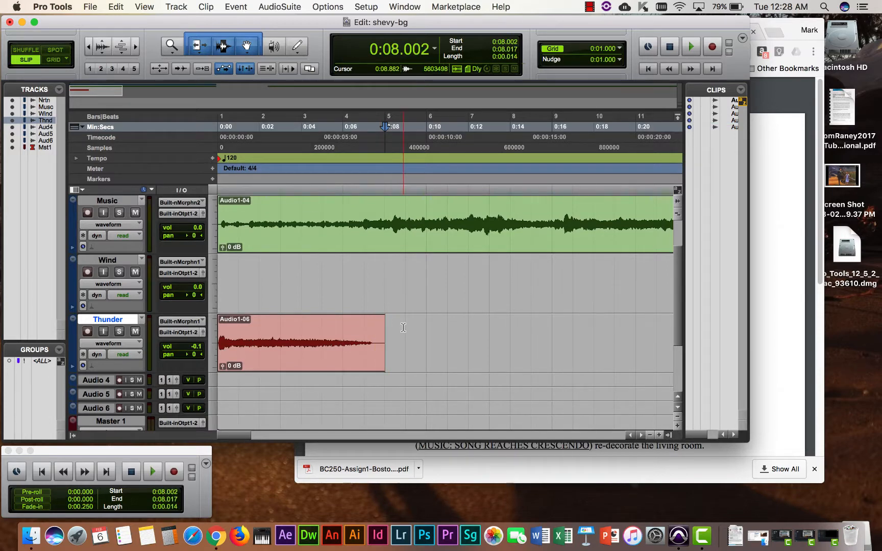
{"action": "key", "text": "super+z"}
{"action": "left_click", "coordinate": [398, 334]}
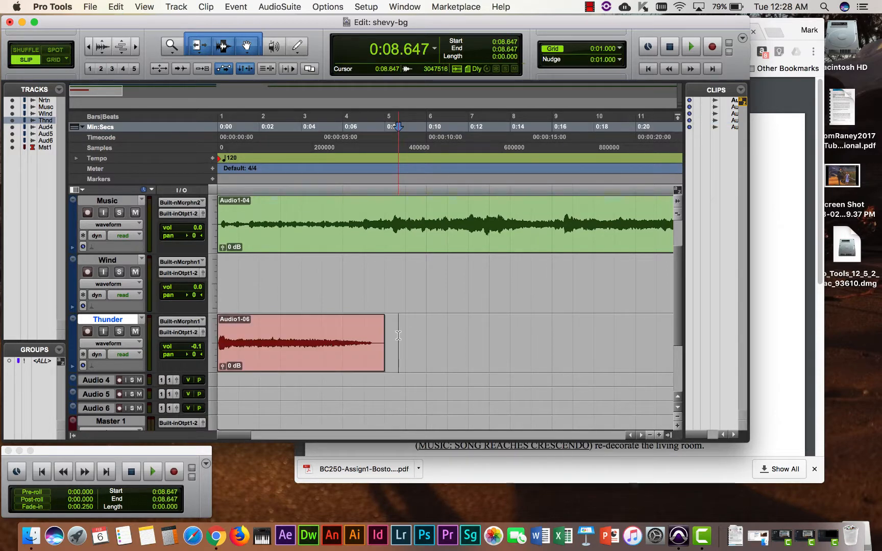
Display the Thunder track's volume automation and add two breakpoints at about 3 s and 4.3 s
{"action": "left_click", "coordinate": [120, 345]}
{"action": "left_click", "coordinate": [122, 356]}
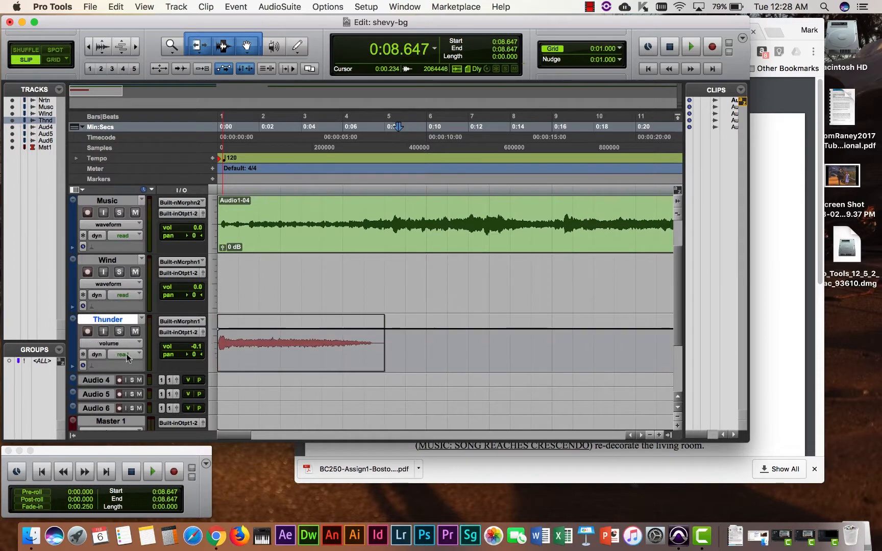
{"action": "left_click", "coordinate": [281, 328]}
{"action": "left_click", "coordinate": [309, 329]}
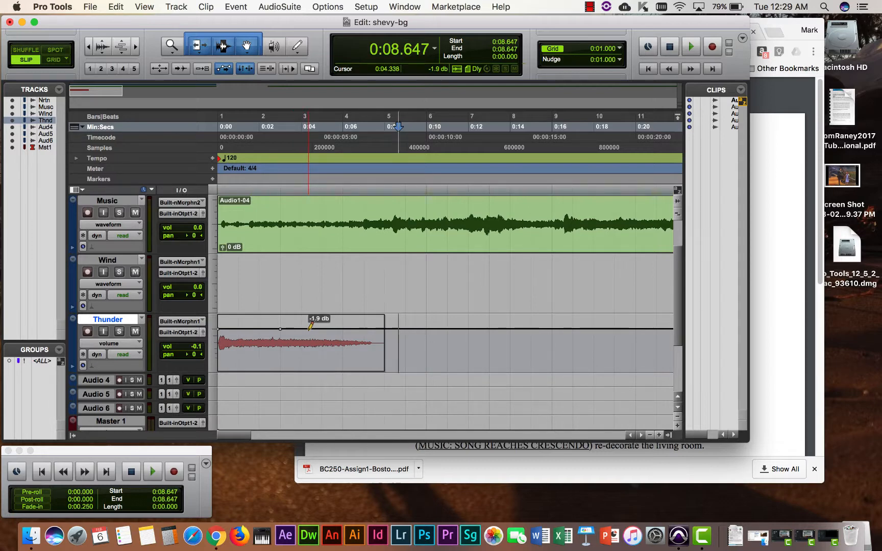
Pull the second Thunder volume breakpoint down to silence at about 4.5 s, forming a straight fade-out
{"action": "left_click_drag", "start_coordinate": [309, 337], "coordinate": [318, 371]}
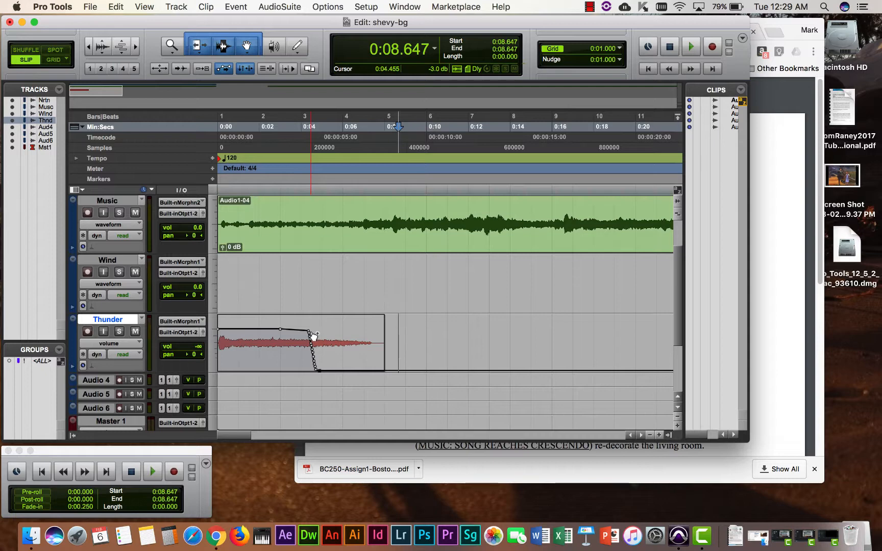
{"action": "key", "text": "super+z"}
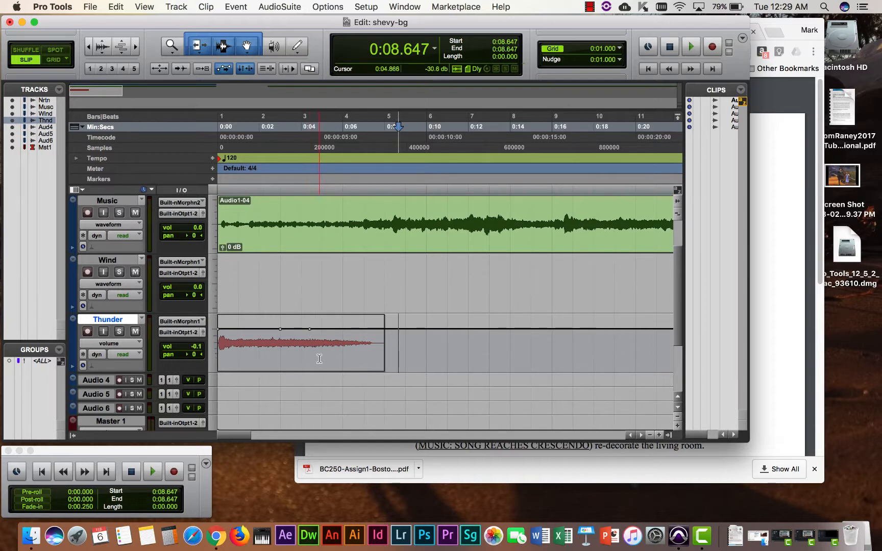
{"action": "left_click", "coordinate": [311, 330]}
{"action": "left_click_drag", "start_coordinate": [310, 330], "coordinate": [312, 379]}
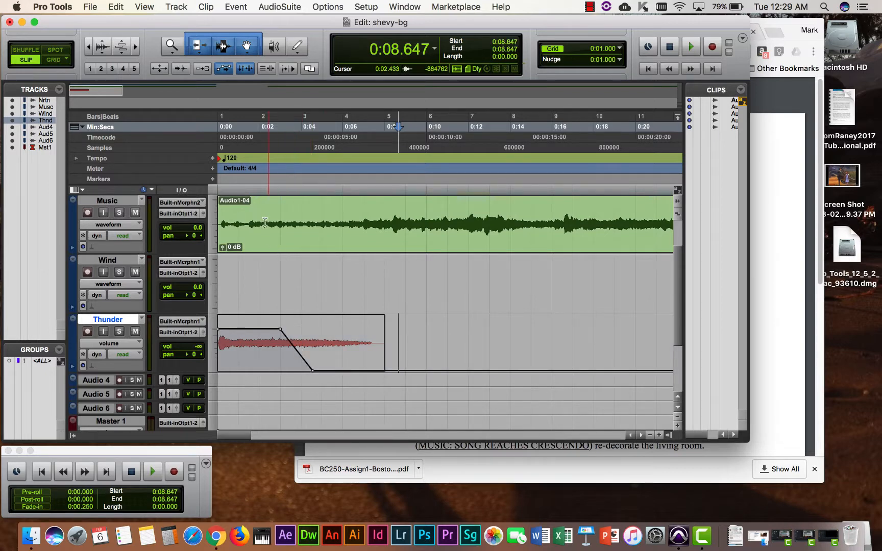
Play the spot from about 1 s to hear the thunder's fade-out
{"action": "left_click", "coordinate": [239, 179]}
{"action": "key", "text": "space"}
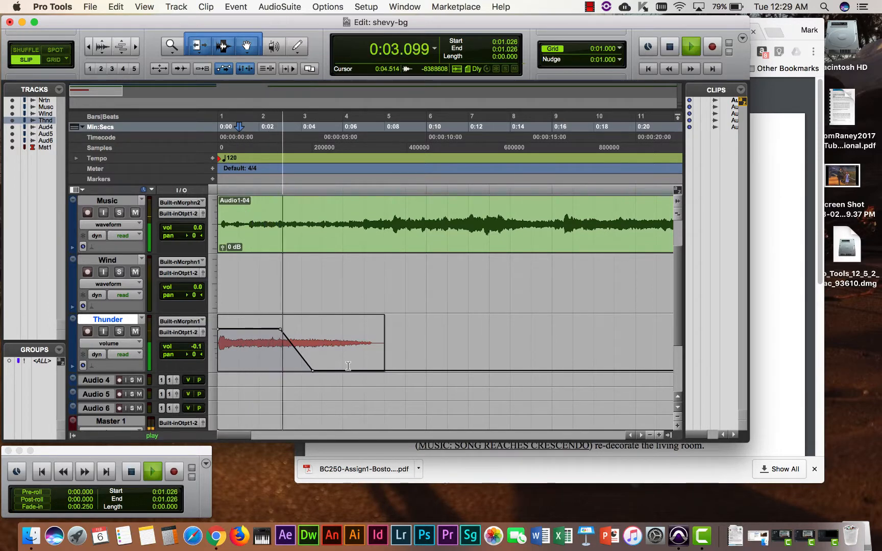
{"action": "key", "text": "space"}
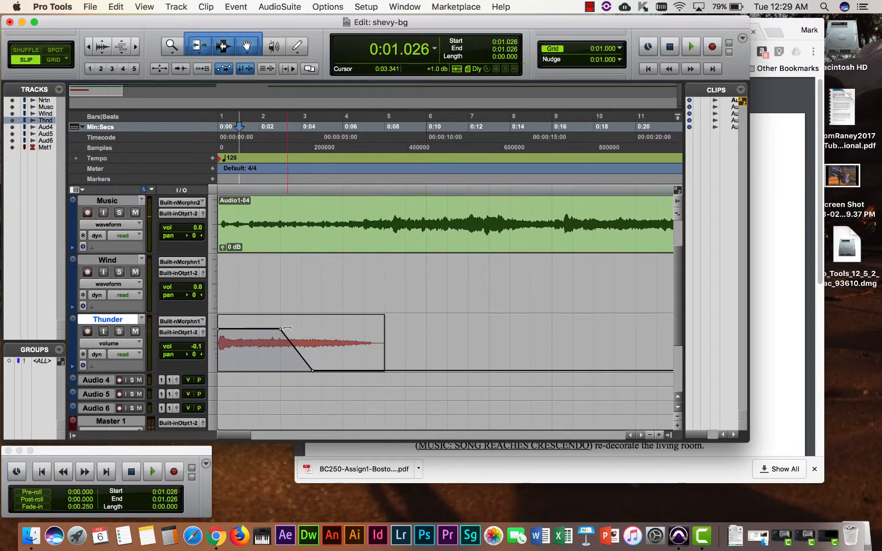
Shift the thunder fade earlier so it runs from about 1.9 s to 3.5 s, and audition it
{"action": "left_click_drag", "start_coordinate": [280, 330], "coordinate": [258, 330]}
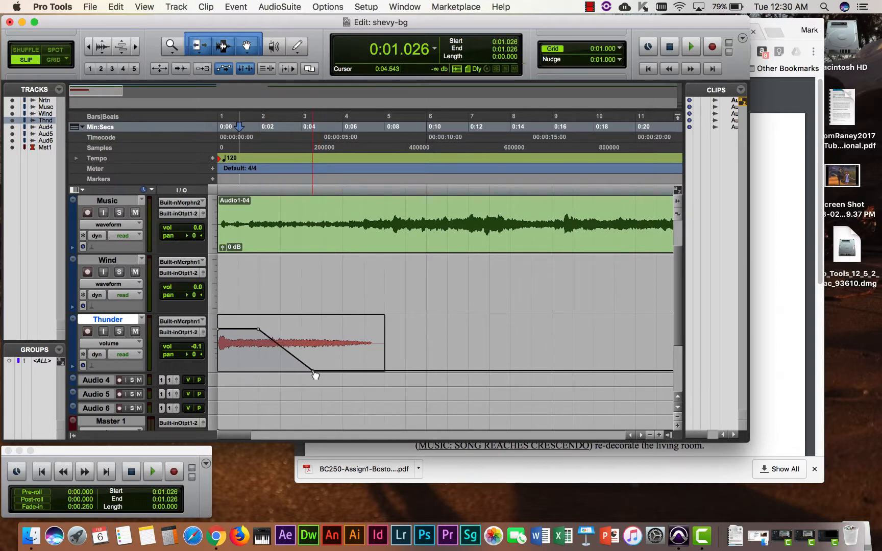
{"action": "left_click_drag", "start_coordinate": [315, 373], "coordinate": [292, 376]}
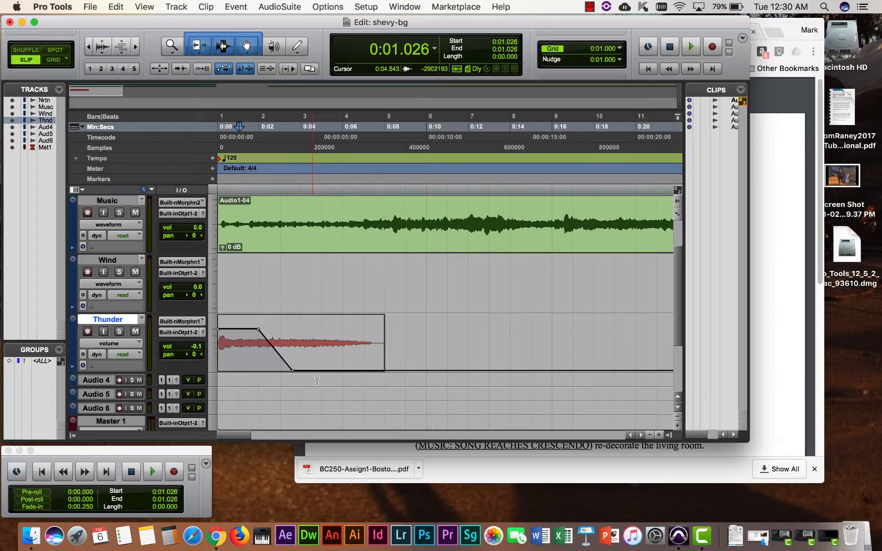
{"action": "left_click", "coordinate": [224, 181]}
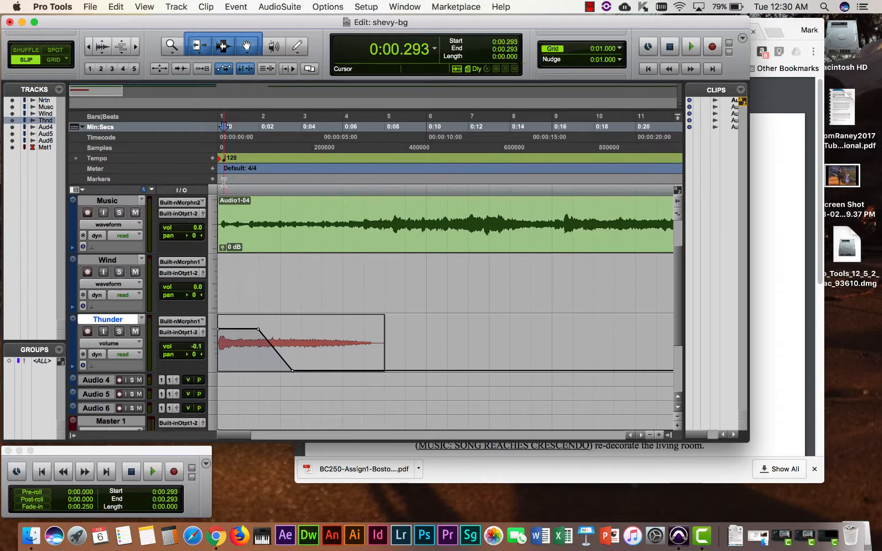
{"action": "key", "text": "space"}
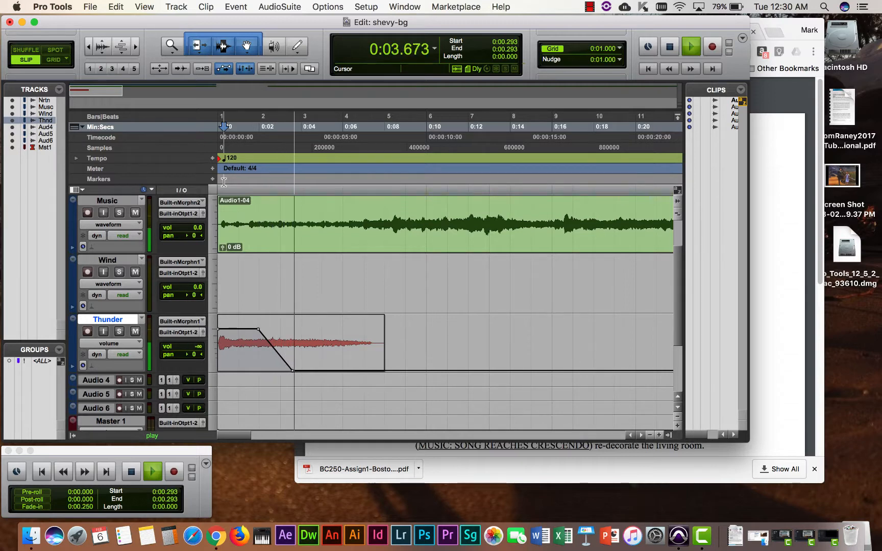
{"action": "key", "text": "space"}
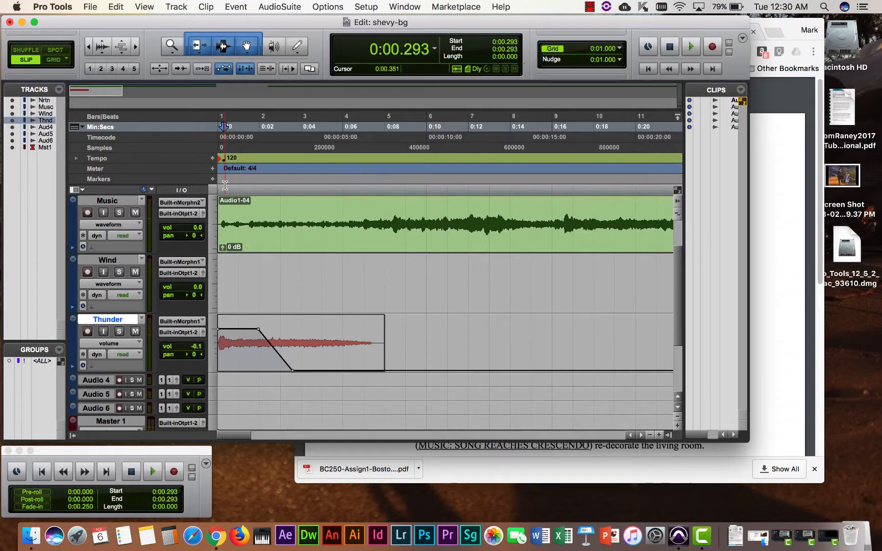
Move the fade's starting breakpoint to about 0.9 s and audition the spot from about 0.5 s
{"action": "left_click_drag", "start_coordinate": [256, 332], "coordinate": [236, 331]}
{"action": "left_click", "coordinate": [261, 332]}
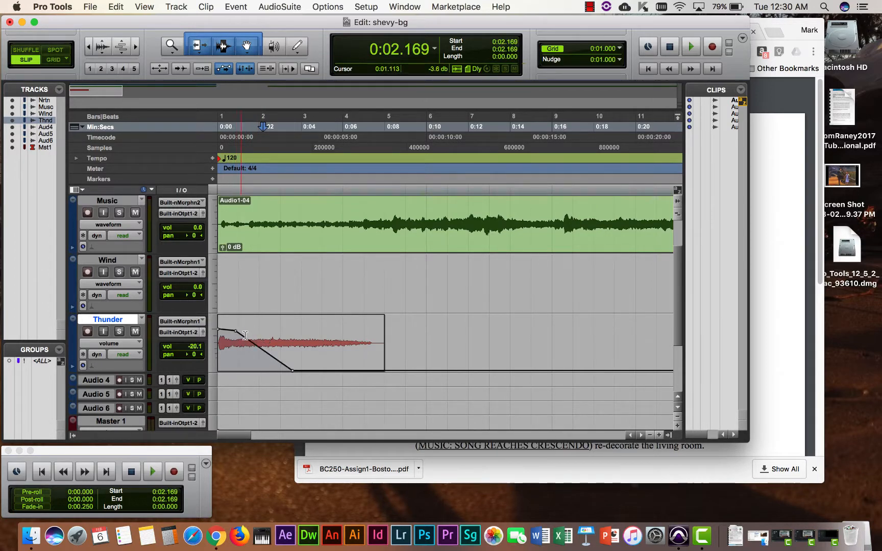
{"action": "left_click", "coordinate": [228, 170]}
{"action": "key", "text": "space"}
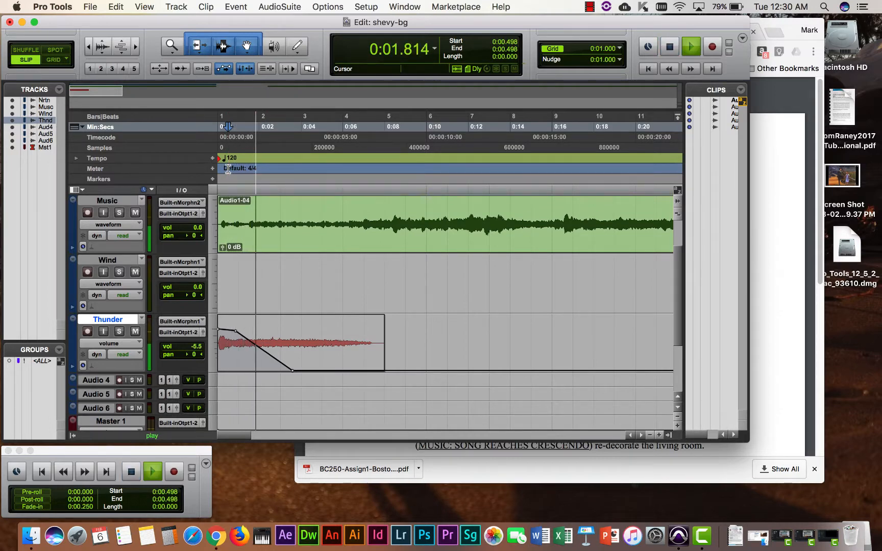
{"action": "key", "text": "space"}
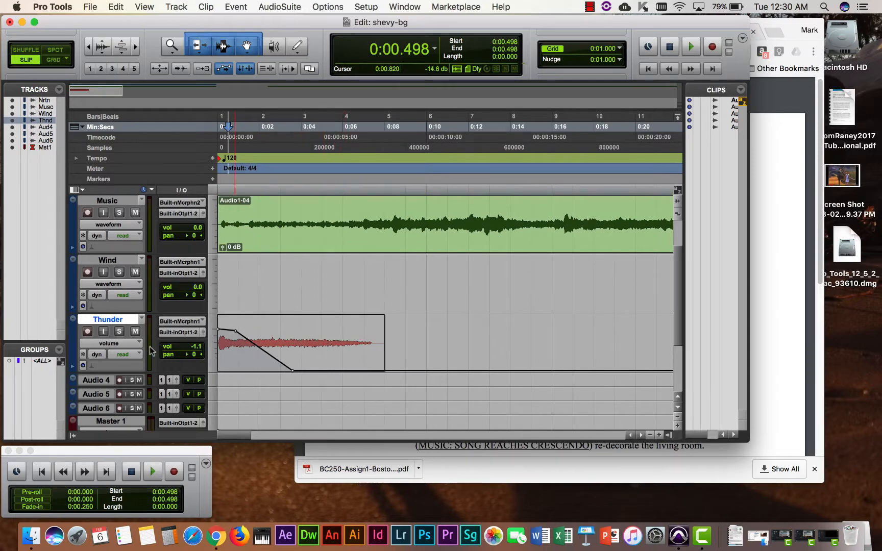
Return the Thunder track to waveform view and trim the clip's end to 7.768 s
{"action": "left_click", "coordinate": [123, 344]}
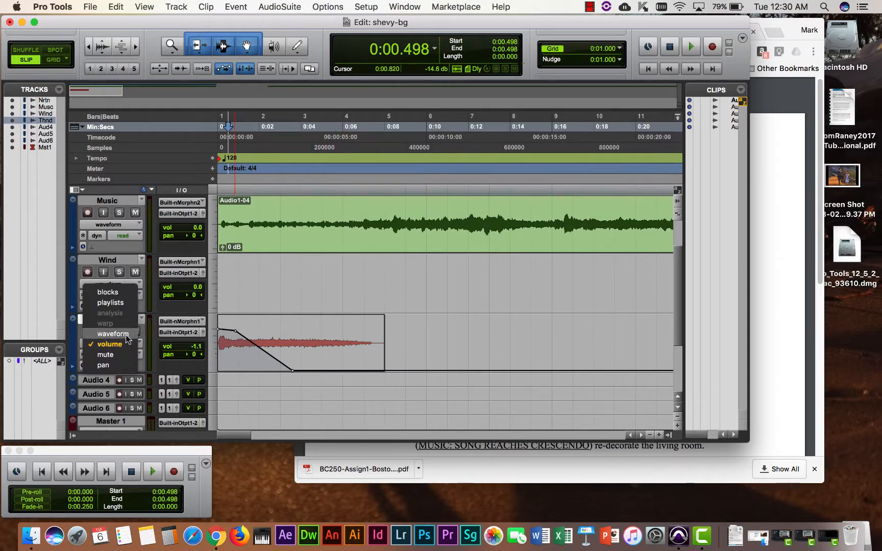
{"action": "left_click", "coordinate": [113, 334]}
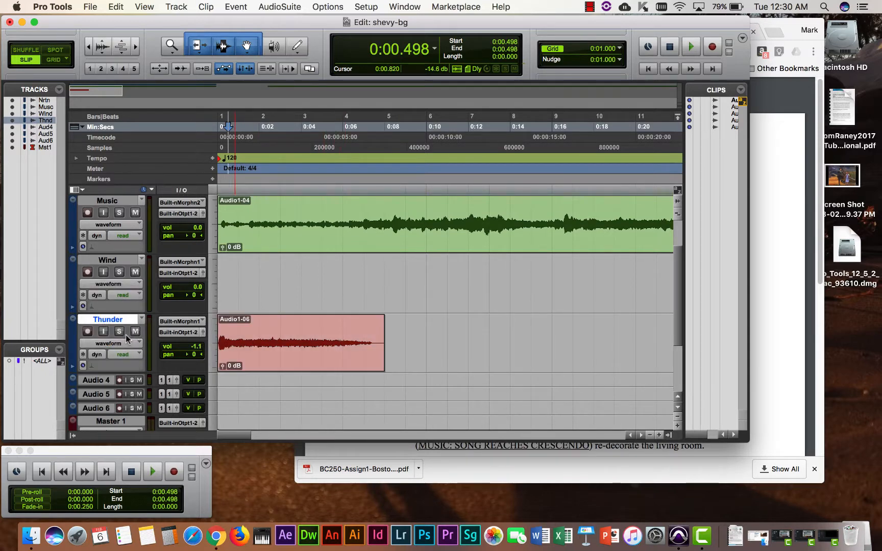
{"action": "left_click", "coordinate": [378, 338]}
{"action": "mouse_move", "coordinate": [378, 338]}
{"action": "left_mouse_down"}
{"action": "mouse_move", "coordinate": [351, 339]}
{"action": "mouse_move", "coordinate": [386, 341]}
{"action": "mouse_move", "coordinate": [370, 343]}
{"action": "mouse_move", "coordinate": [377, 346]}
{"action": "left_mouse_up"}
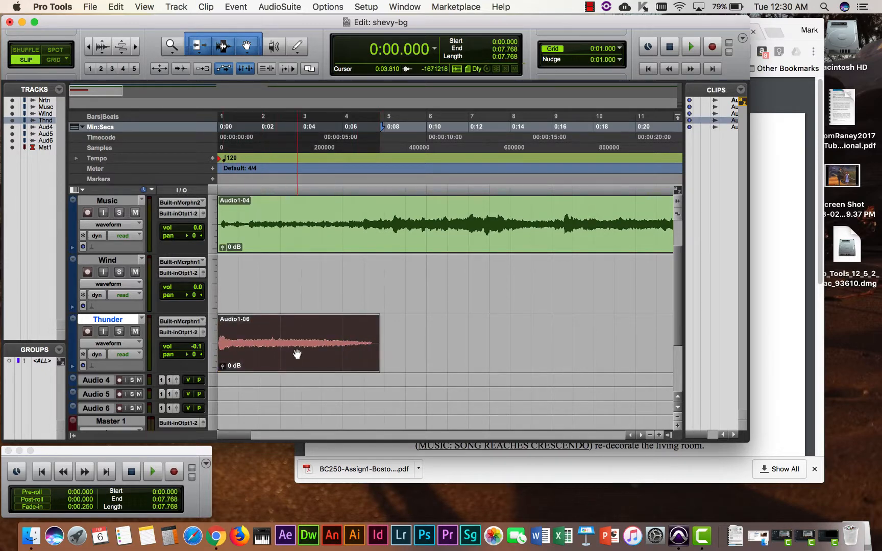
Check the volume automation over the trimmed Thunder clip and return the track to waveform view
{"action": "left_click", "coordinate": [124, 342]}
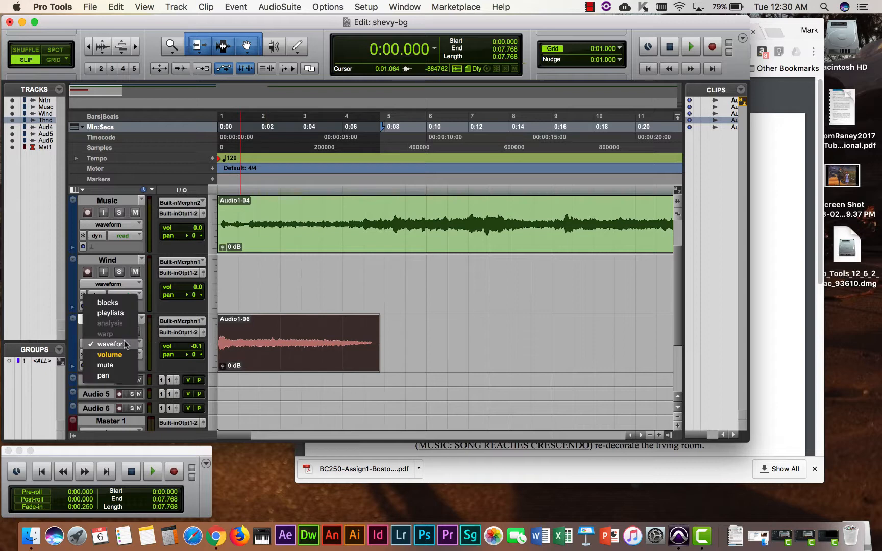
{"action": "left_click", "coordinate": [117, 355]}
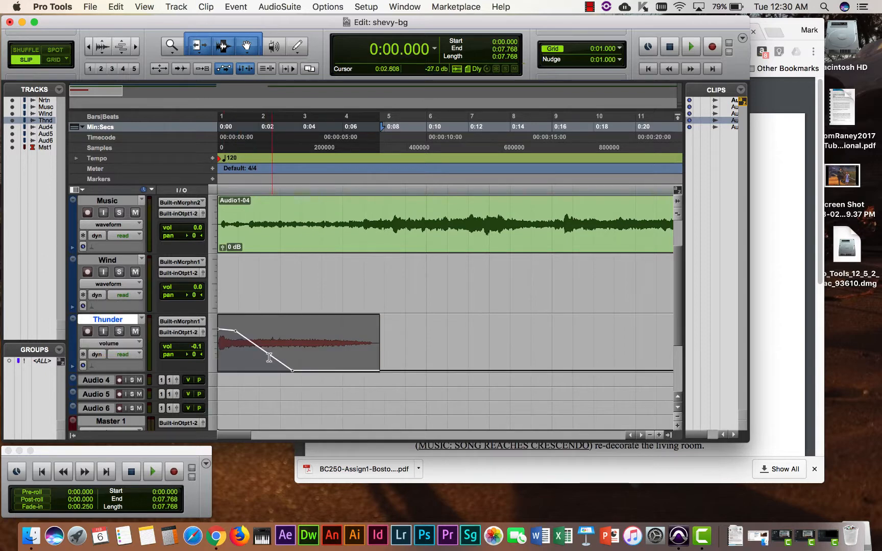
{"action": "left_click", "coordinate": [117, 344]}
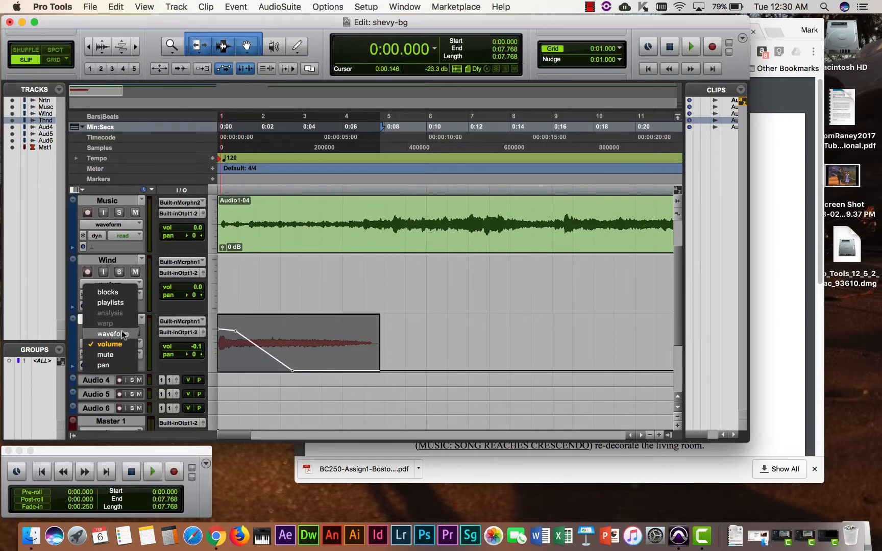
{"action": "left_click", "coordinate": [120, 335]}
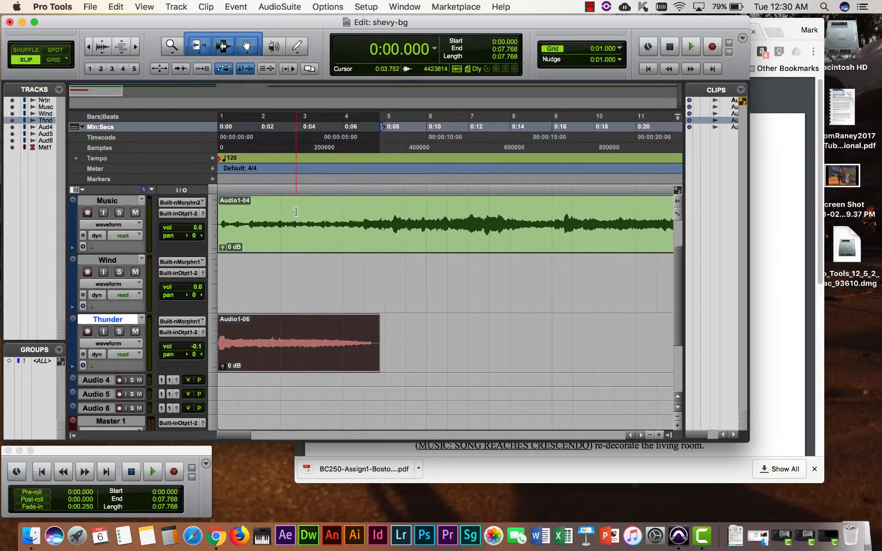
Play the spot from about 0.35 s to hear the fading thunder with the narration and music
{"action": "scroll", "coordinate": [293, 248], "scroll_direction": "up", "scroll_amount": 3}
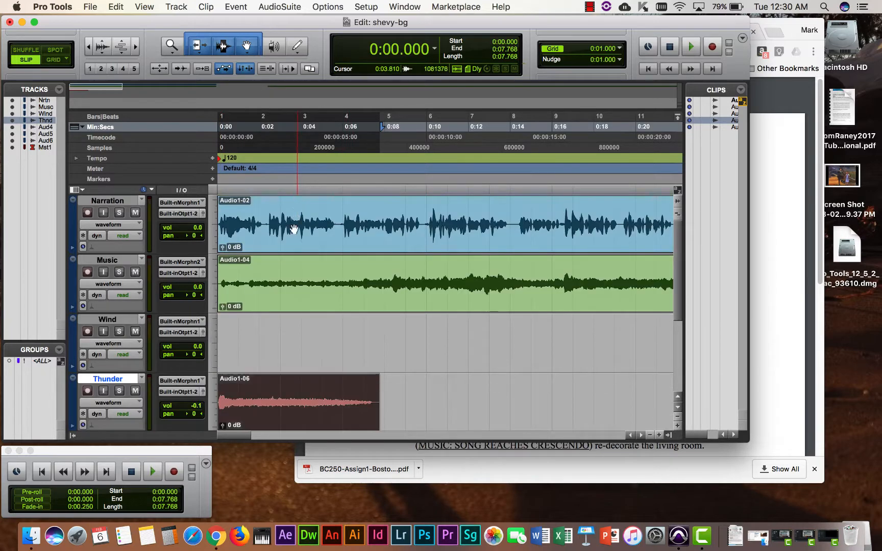
{"action": "left_click", "coordinate": [224, 208]}
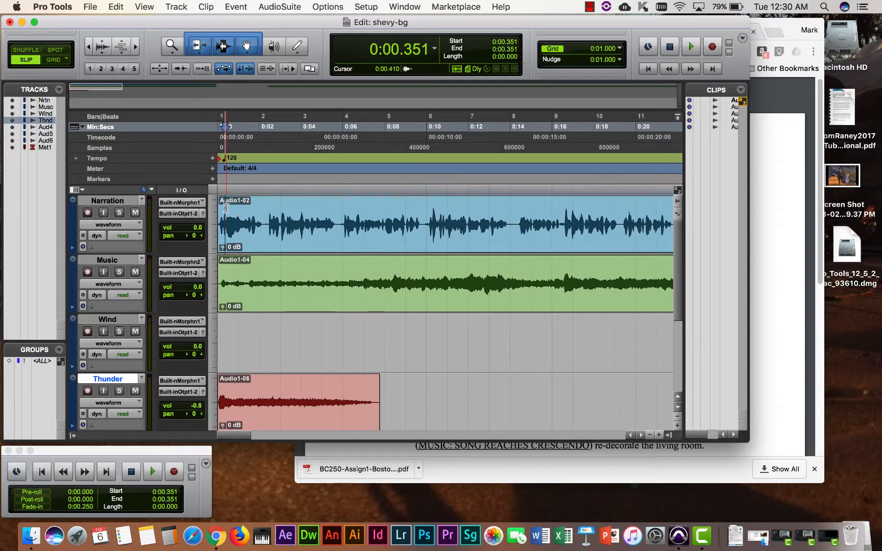
{"action": "key", "text": "space"}
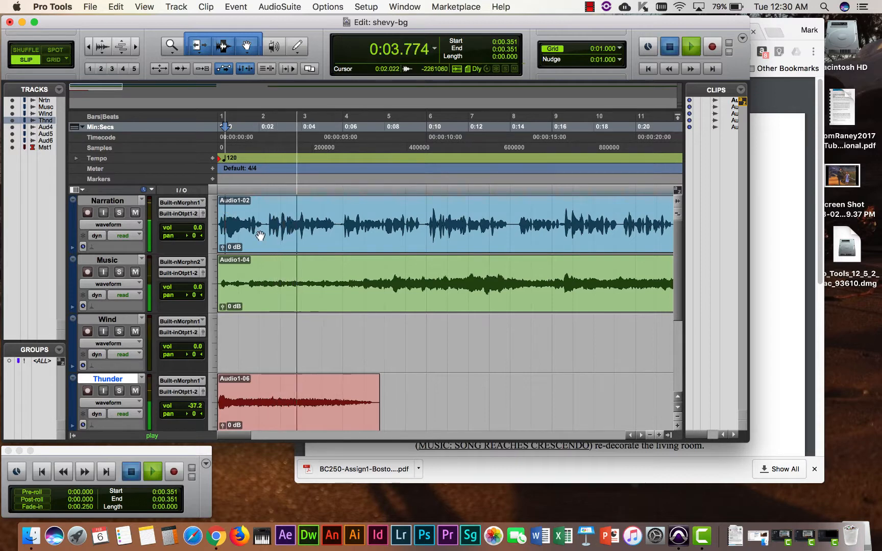
{"action": "key", "text": "space"}
Place the edit cursor at about 2.4 s in the narration and check the displayed rulers for Markers
{"action": "left_click", "coordinate": [268, 219]}
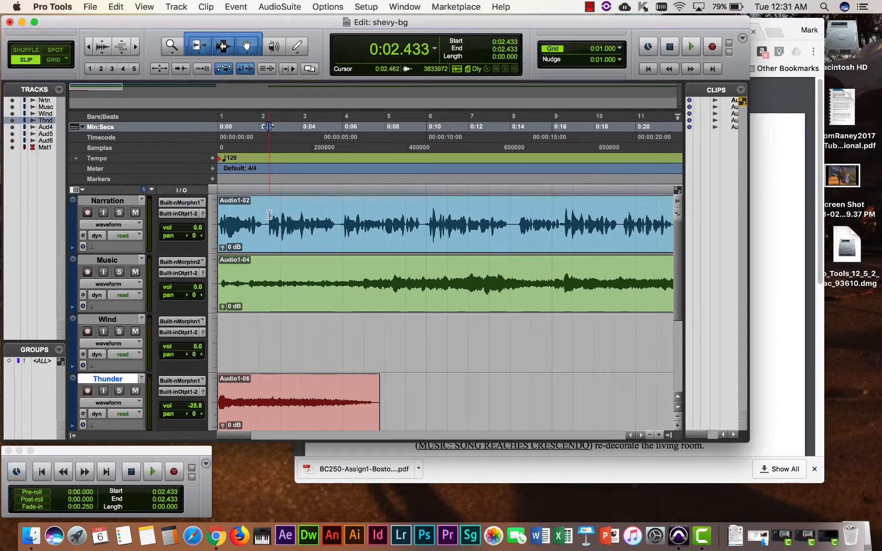
{"action": "left_click", "coordinate": [267, 218]}
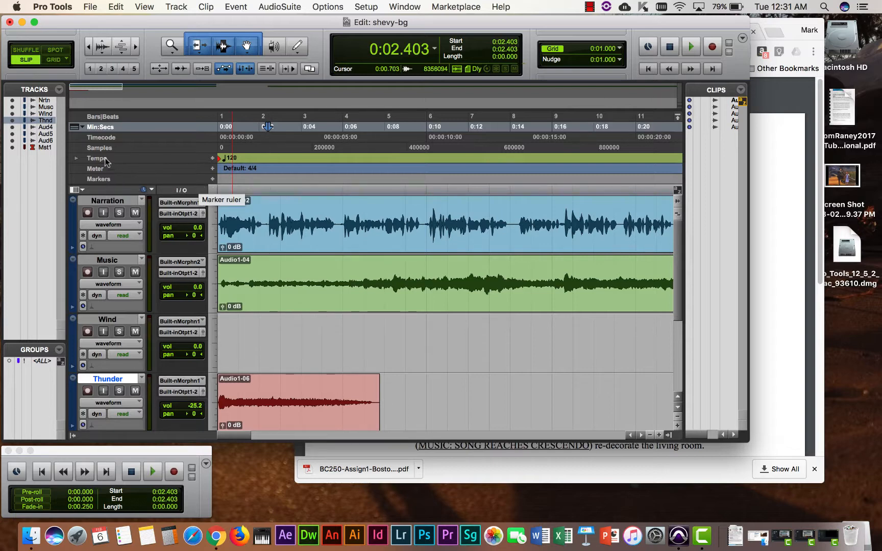
{"action": "left_click", "coordinate": [75, 129]}
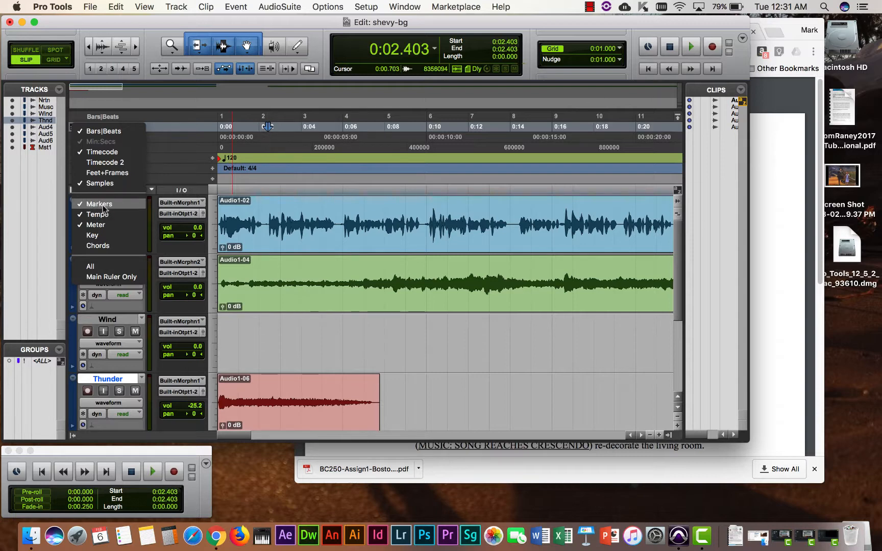
{"action": "left_click", "coordinate": [230, 177]}
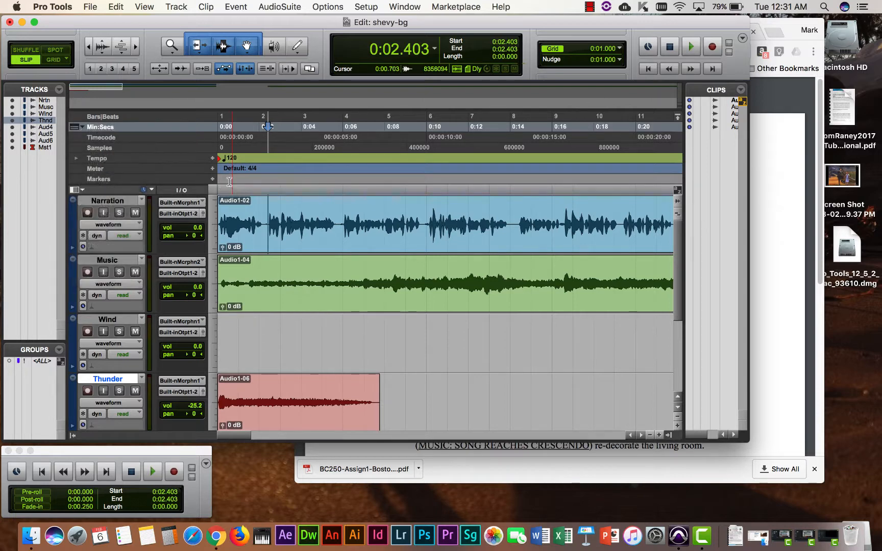
Audition the narration from about 2.3 s and add a marker named "Walked" at 2.198 s
{"action": "left_click", "coordinate": [266, 221]}
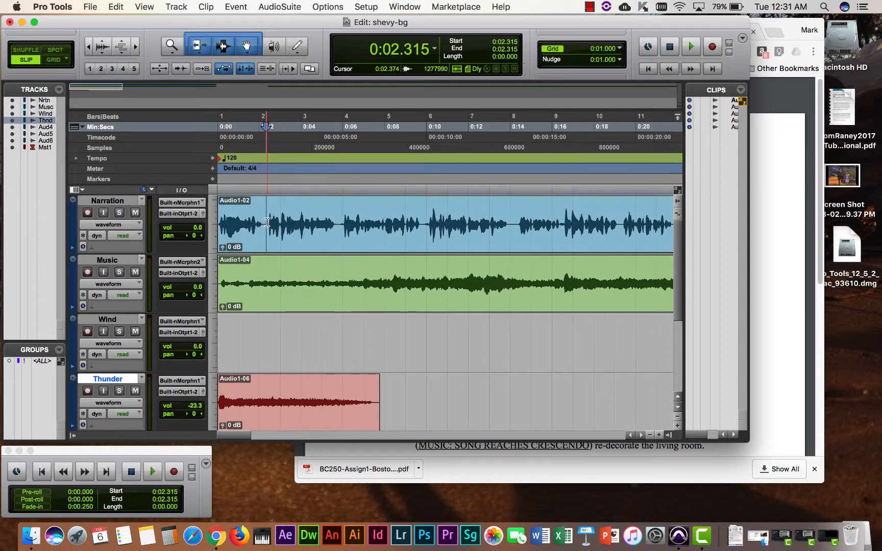
{"action": "key", "text": "space"}
{"action": "key", "text": "space"}
{"action": "left_click", "coordinate": [264, 224]}
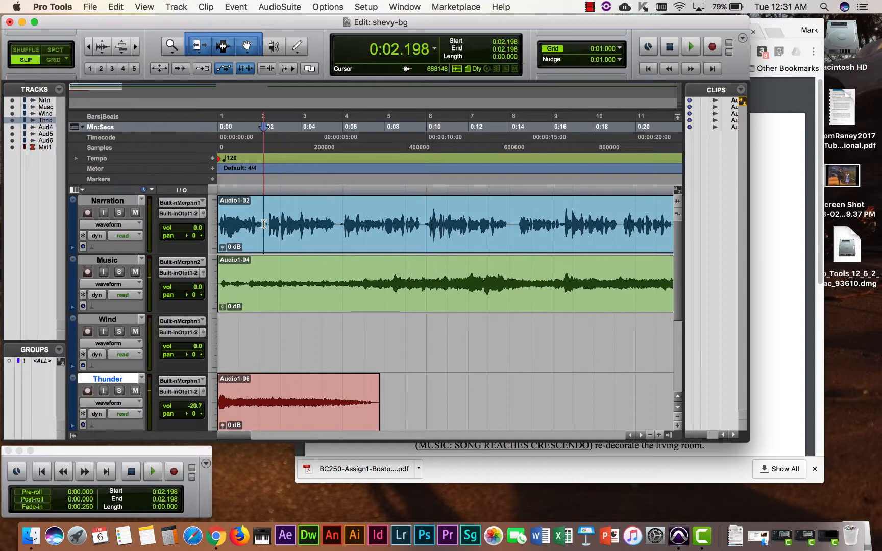
{"action": "left_click", "coordinate": [213, 179]}
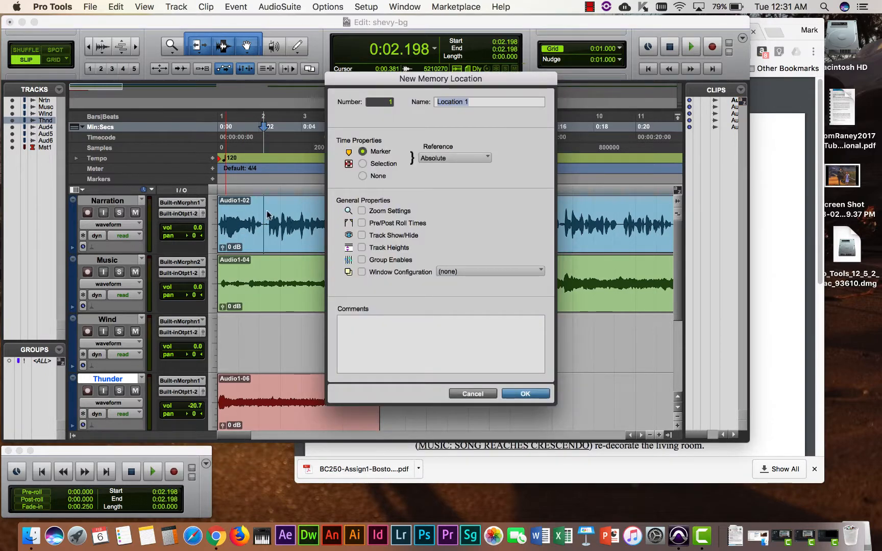
{"action": "type", "text": "Walked"}
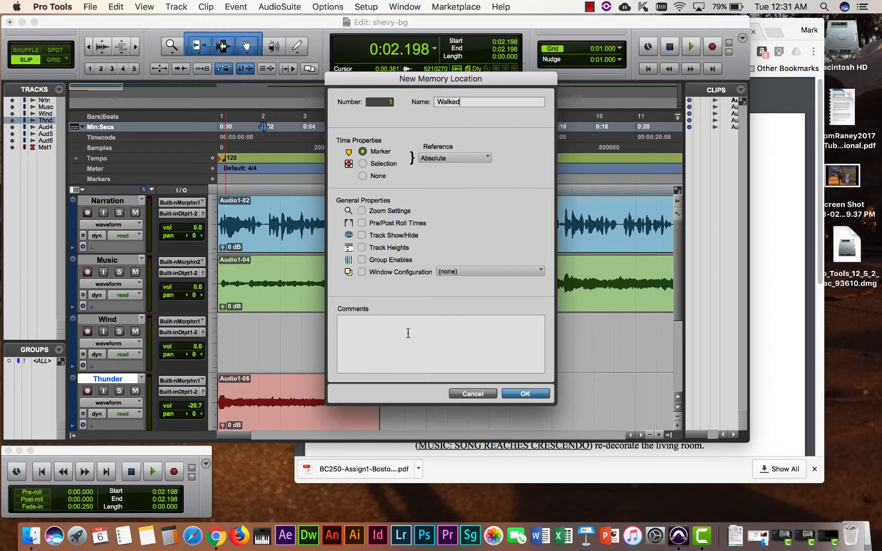
{"action": "left_click", "coordinate": [523, 394]}
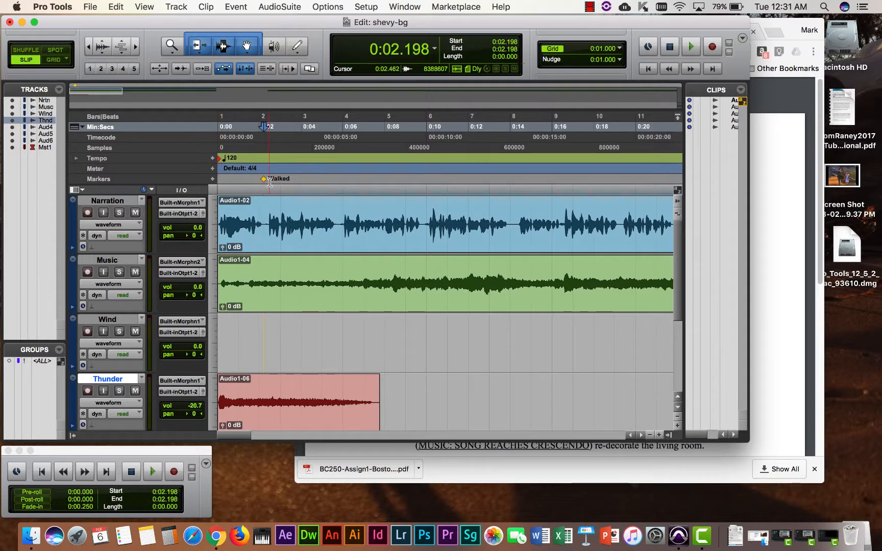
Audition the spot from 2.462 s, solo the Narration track and play it from the same point to find the wind cue
{"action": "left_click", "coordinate": [270, 221]}
{"action": "key", "text": "space"}
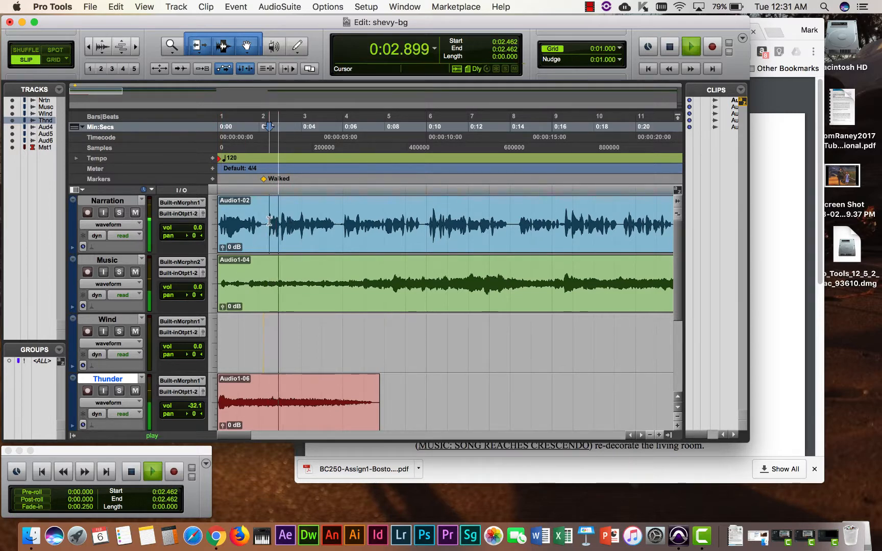
{"action": "key", "text": "space"}
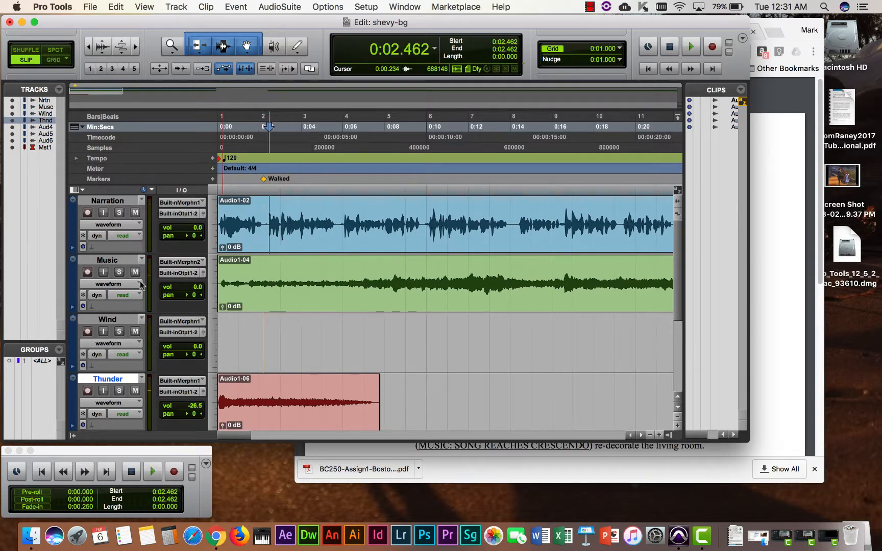
{"action": "left_click", "coordinate": [119, 213]}
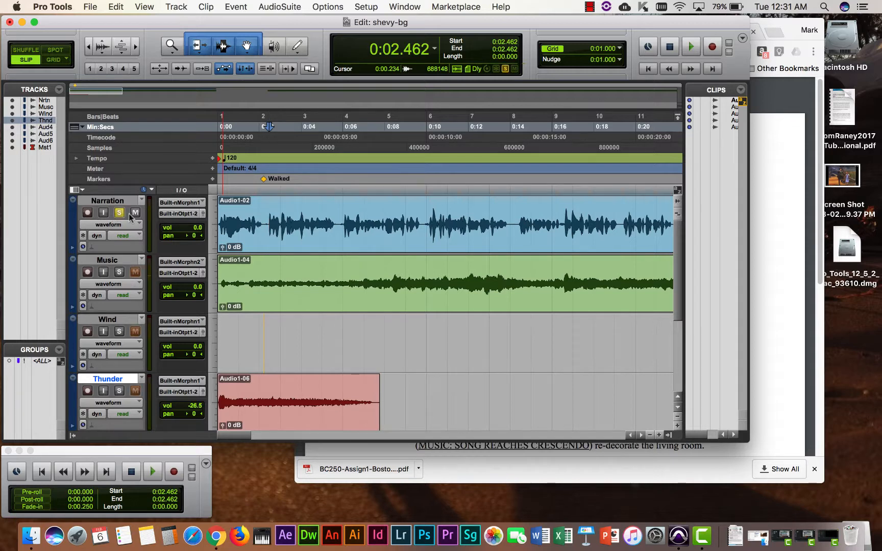
{"action": "key", "text": "space"}
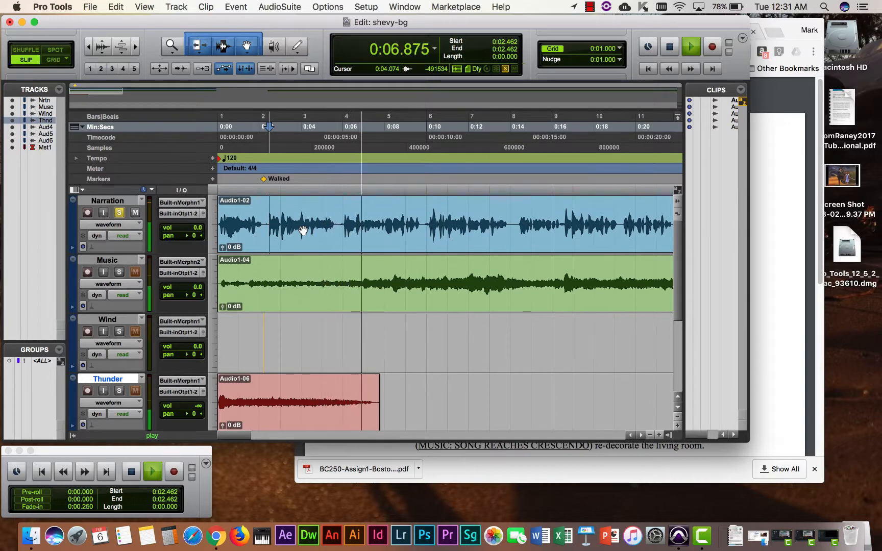
{"action": "key", "text": "space"}
Add a marker named "Wind" at 5.892 s, just before the narration's next phrase
{"action": "left_click", "coordinate": [340, 236]}
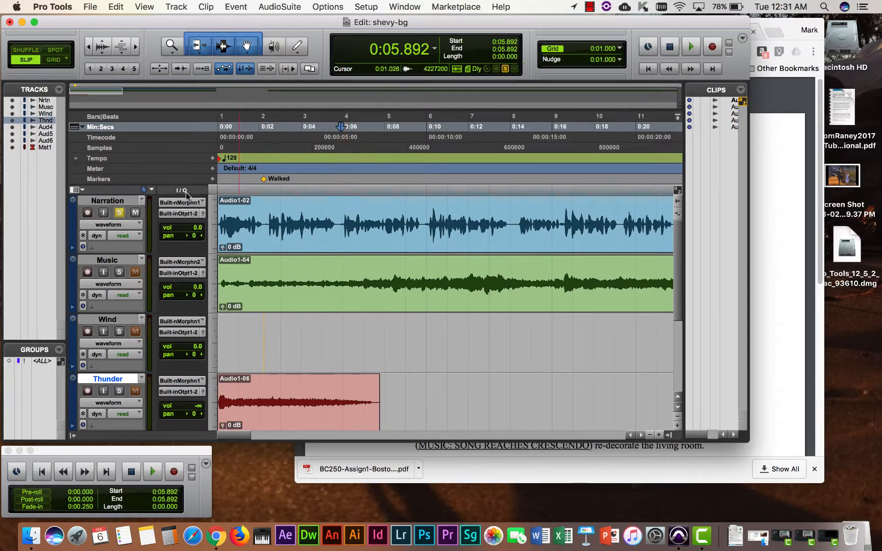
{"action": "left_click", "coordinate": [213, 180]}
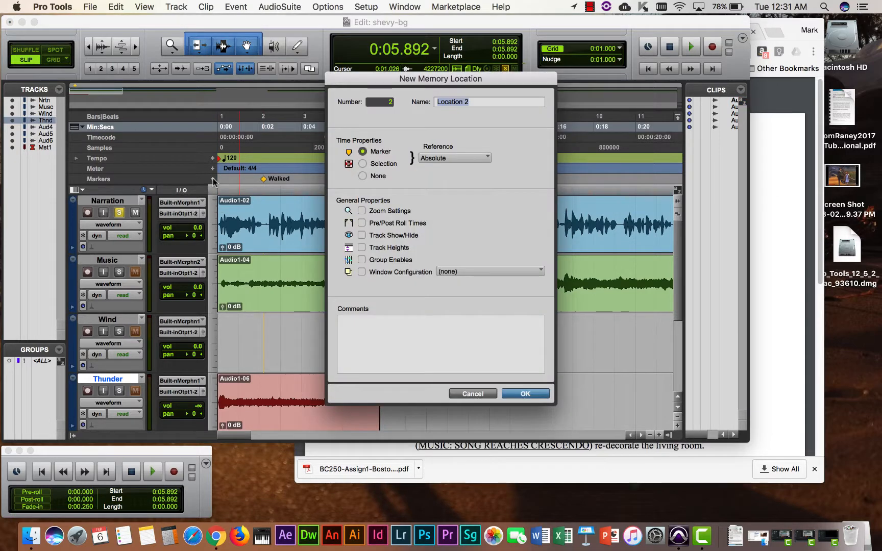
{"action": "type", "text": "Wind"}
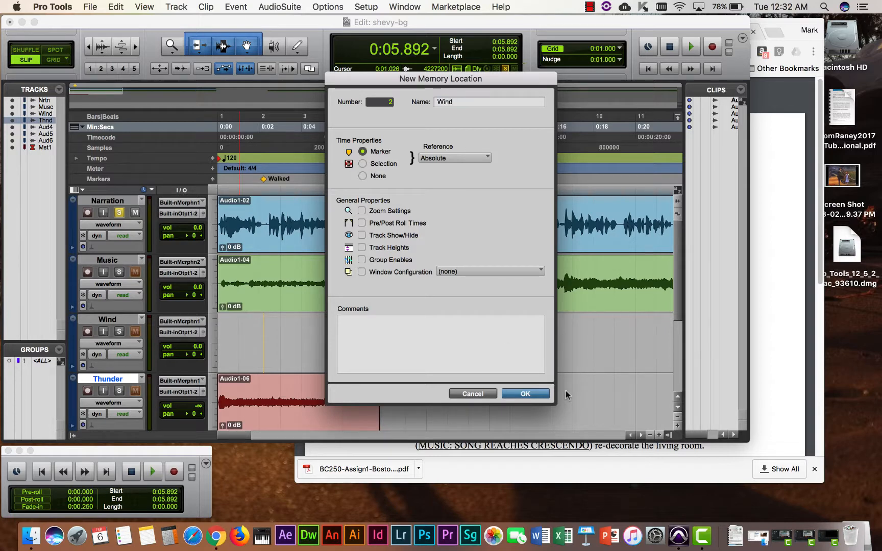
{"action": "left_click", "coordinate": [525, 394]}
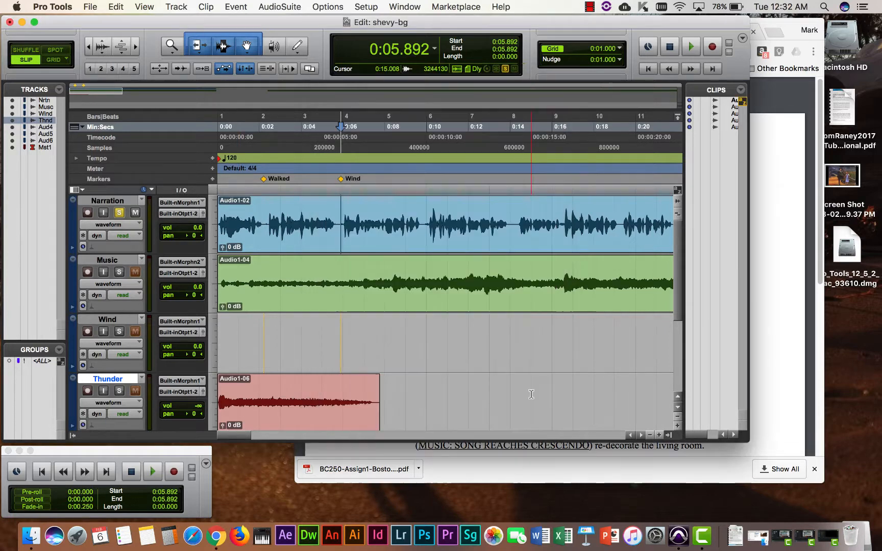
Switch to the Boston Globe script in Chrome to check the next sound effect cue, and return to Pro Tools
{"action": "left_click", "coordinate": [518, 449]}
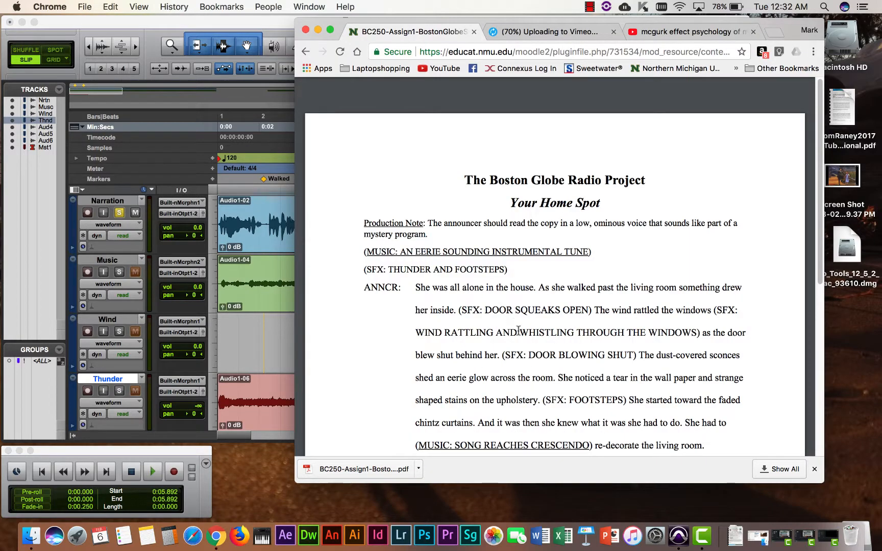
{"action": "left_click", "coordinate": [238, 437]}
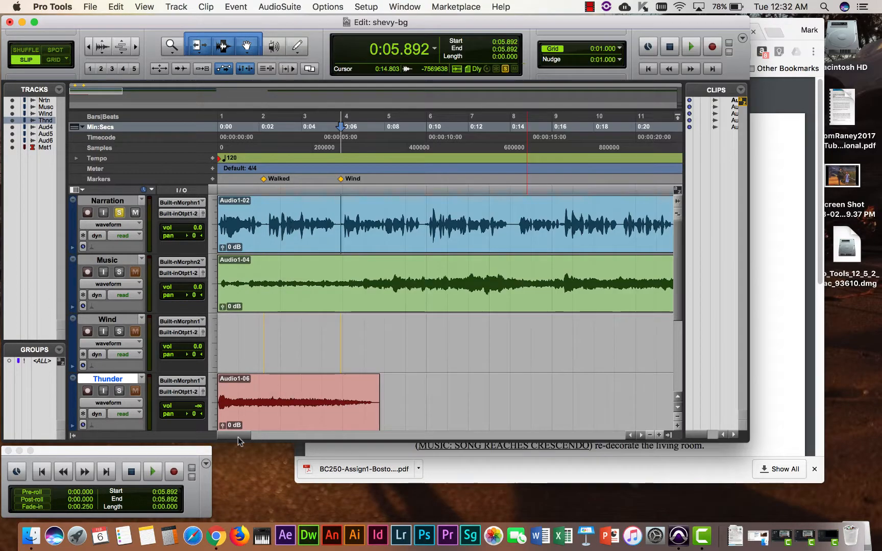